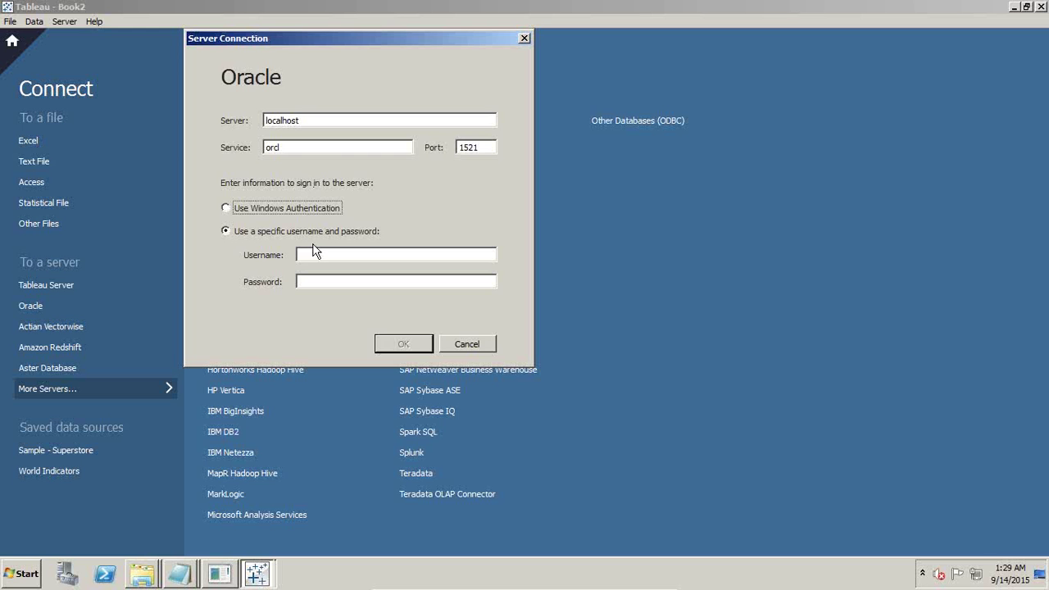
Sign in to the Oracle server by entering the HrModel username and the account password
{"action": "left_click", "coordinate": [316, 252]}
{"action": "type", "text": "s"}
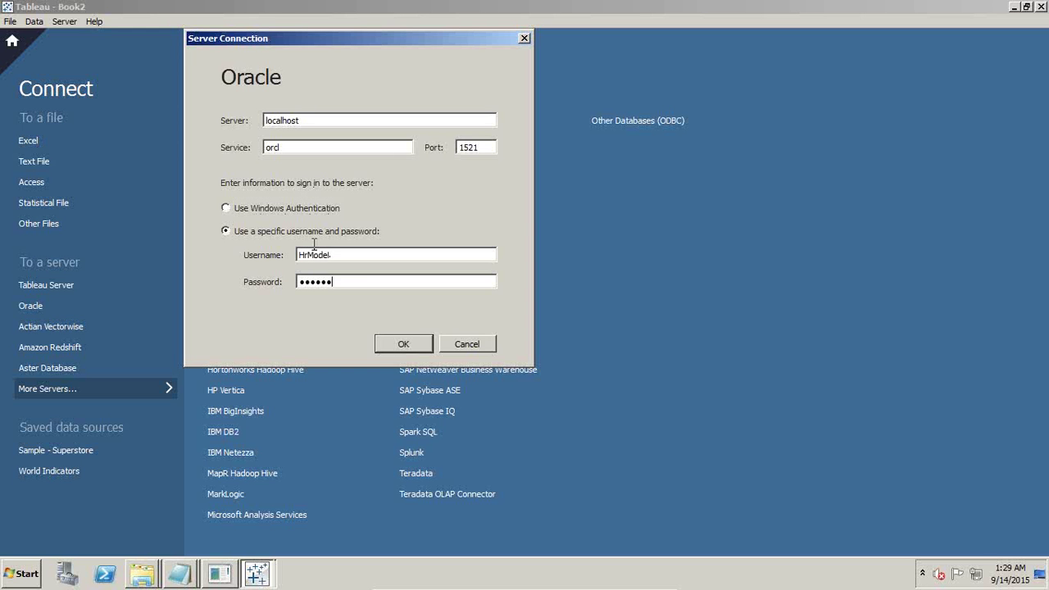
{"action": "left_click", "coordinate": [401, 344]}
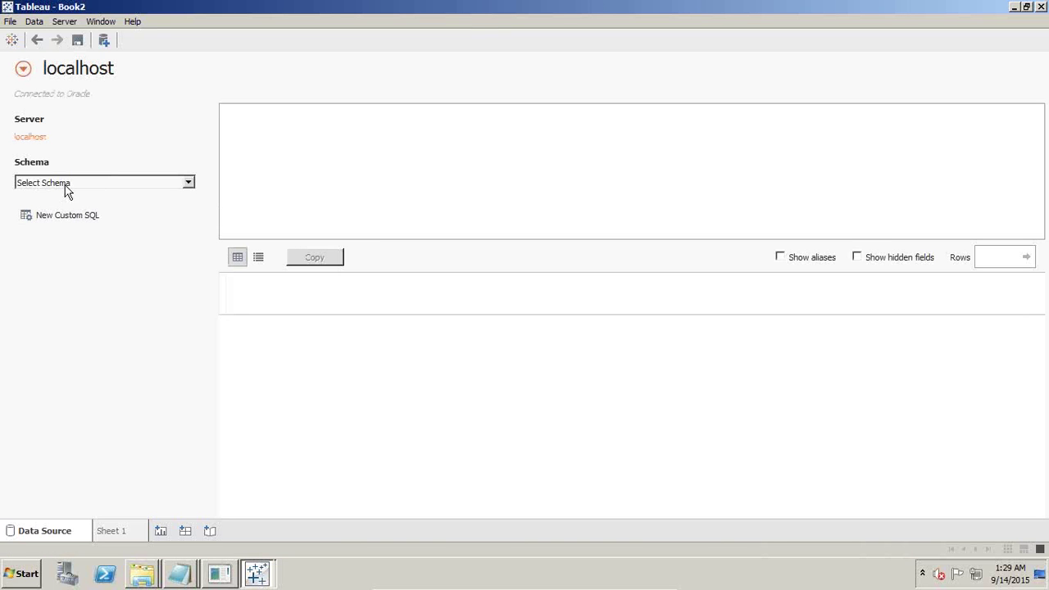
Find schemas starting with HR, select HRMODEL and load all of its tables
{"action": "left_click", "coordinate": [70, 184]}
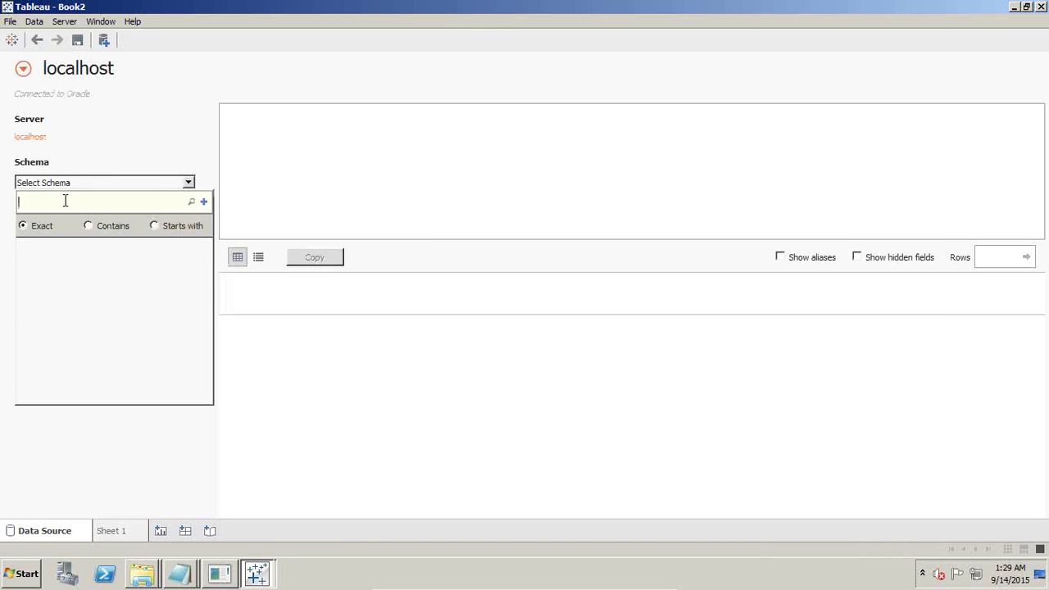
{"action": "left_click", "coordinate": [162, 228]}
{"action": "left_click", "coordinate": [192, 202]}
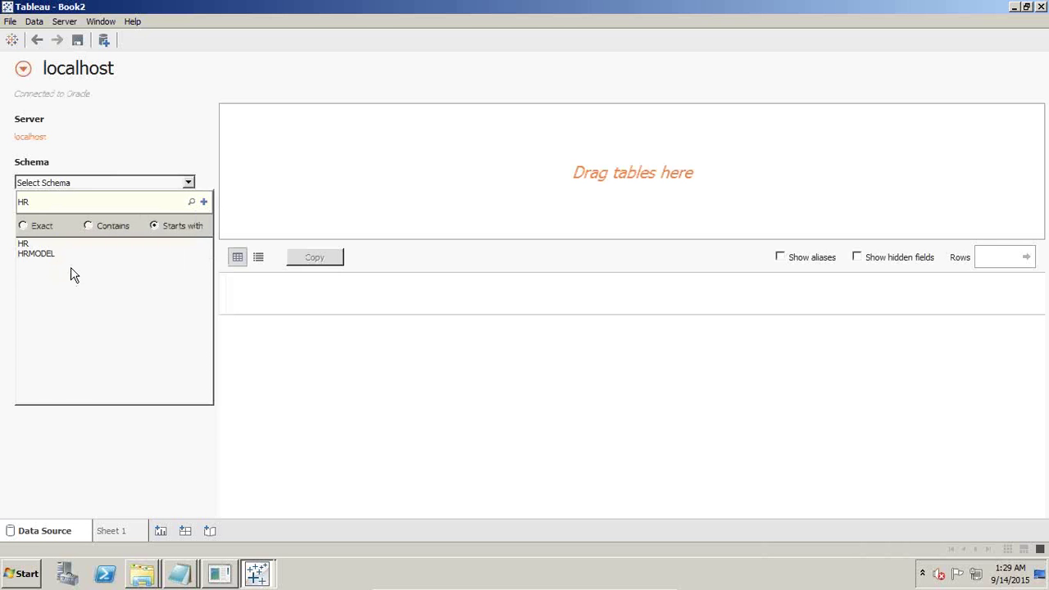
{"action": "left_click", "coordinate": [49, 254]}
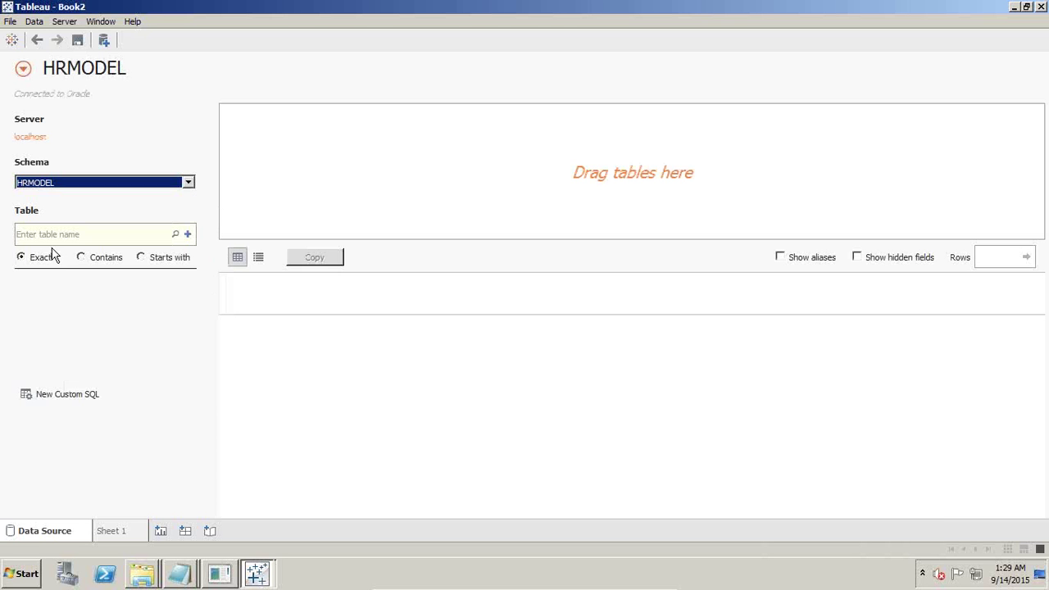
{"action": "left_click", "coordinate": [175, 235]}
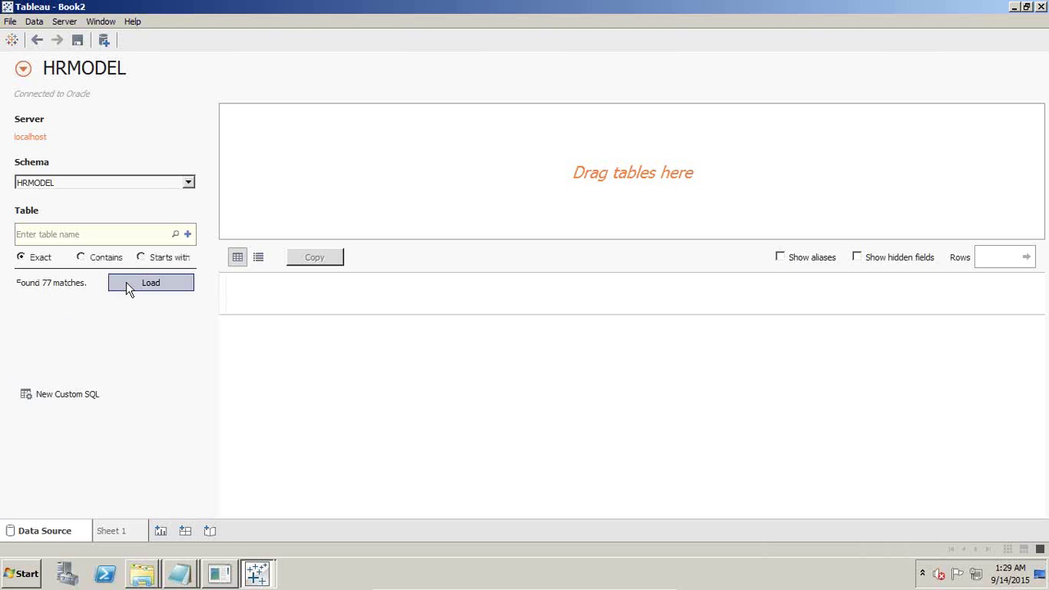
{"action": "left_click", "coordinate": [136, 280]}
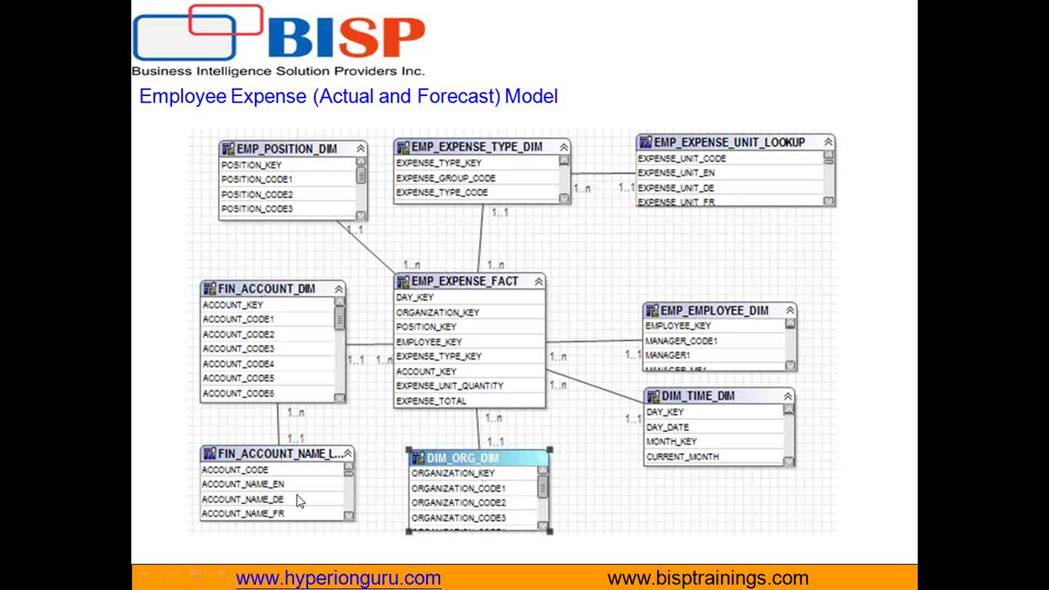
Leave the slide show, switch back to Tableau and join EMP_EXPENSE_FACT with EMP_EMPLOYEE_DIM in the data source
{"action": "key", "text": "Escape"}
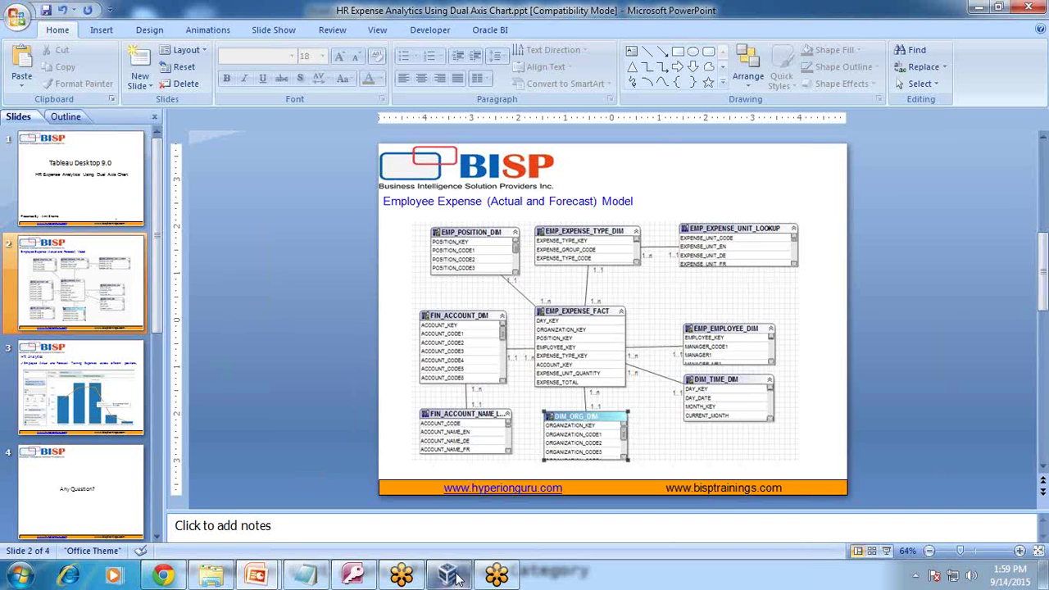
{"action": "left_click", "coordinate": [457, 579]}
{"action": "scroll", "coordinate": [157, 401], "scroll_direction": "down", "scroll_amount": 1}
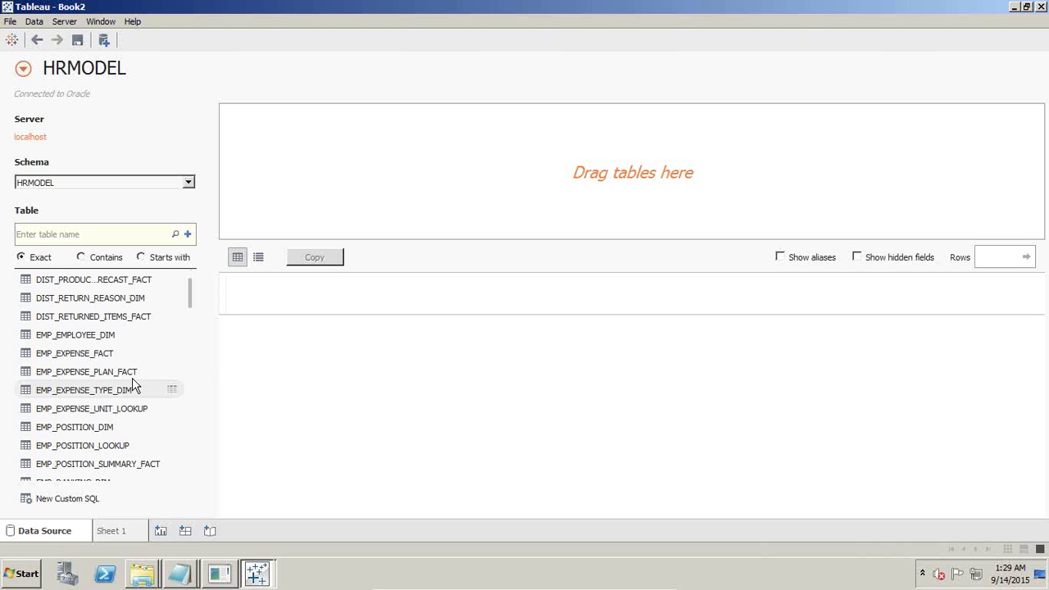
{"action": "left_click_drag", "start_coordinate": [106, 355], "coordinate": [524, 182]}
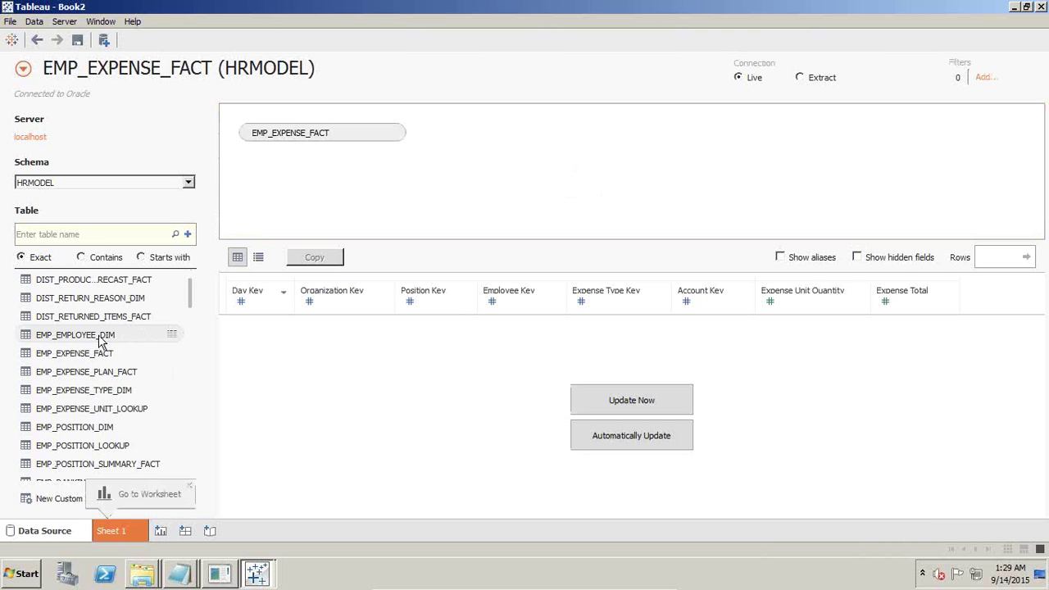
{"action": "left_click_drag", "start_coordinate": [96, 342], "coordinate": [544, 174]}
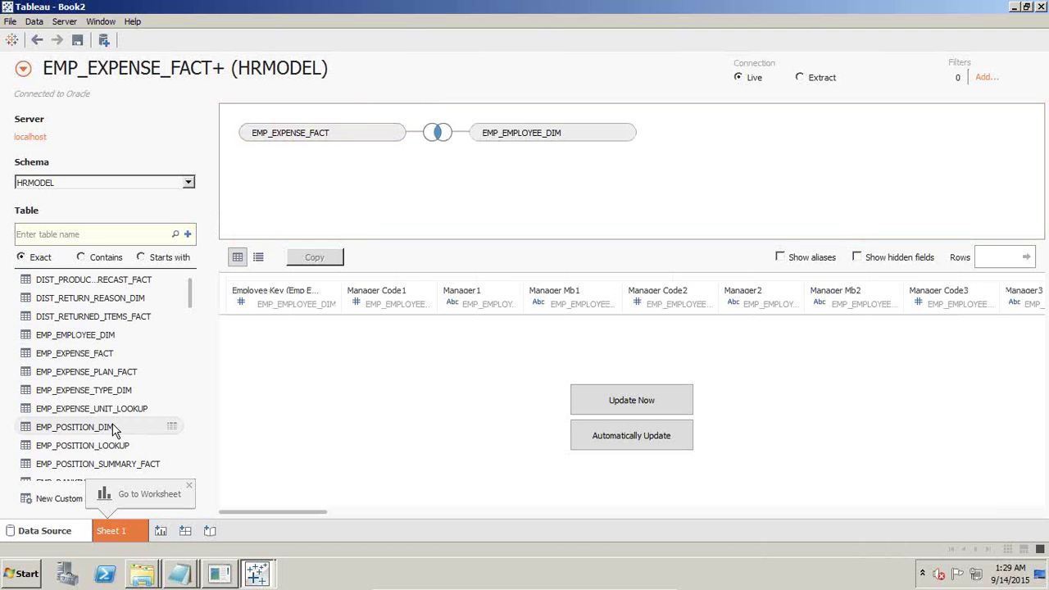
Add the EMP_POSITION_DIM, EMP_POSITION_LOOKUP and EMP_EXPENSE_TYPE_DIM tables to the join
{"action": "left_click_drag", "start_coordinate": [106, 428], "coordinate": [578, 194]}
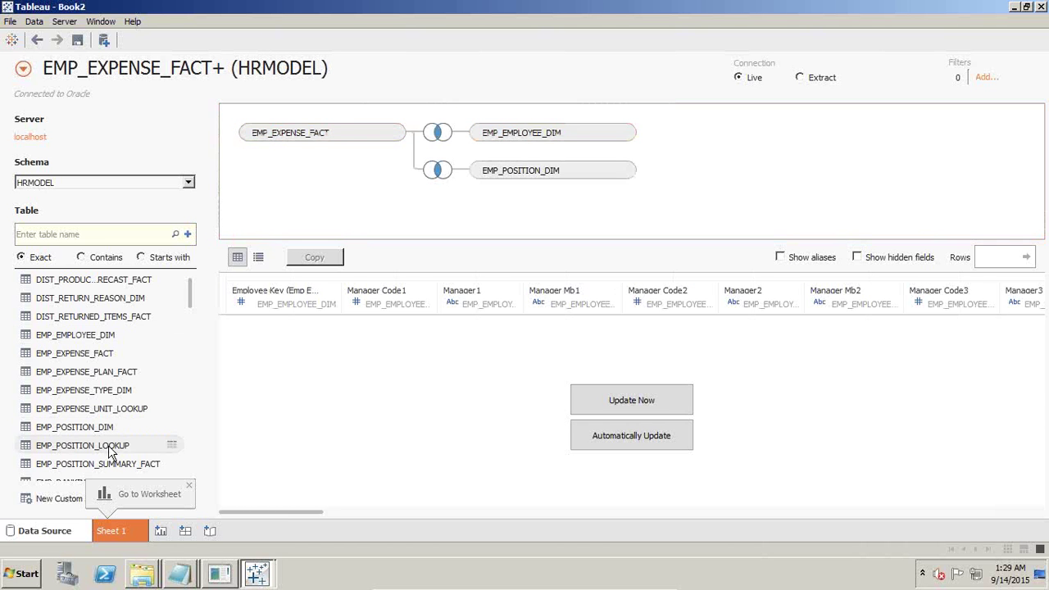
{"action": "left_click_drag", "start_coordinate": [175, 445], "coordinate": [581, 246]}
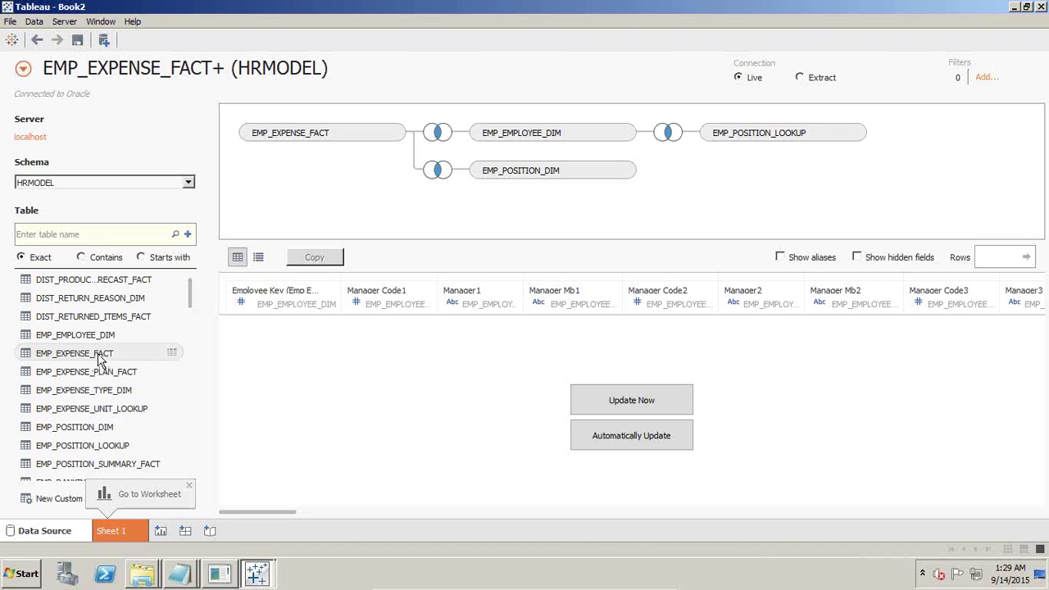
{"action": "left_click_drag", "start_coordinate": [103, 390], "coordinate": [561, 226]}
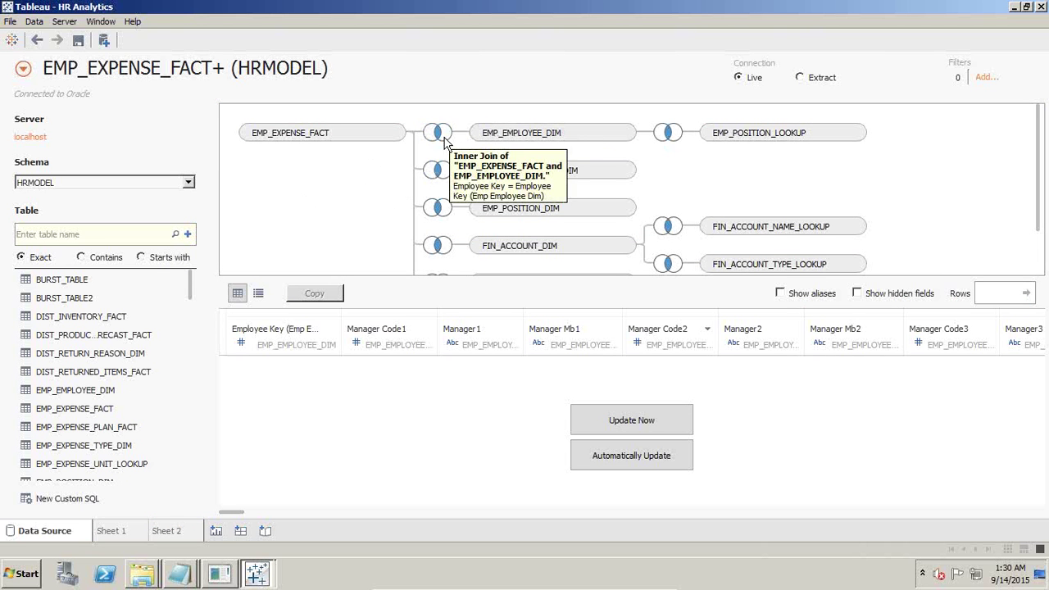
Create a new worksheet and place Expense Group En from EMP_EXPENSE_TYPE_DIM on Rows
{"action": "left_click", "coordinate": [217, 532]}
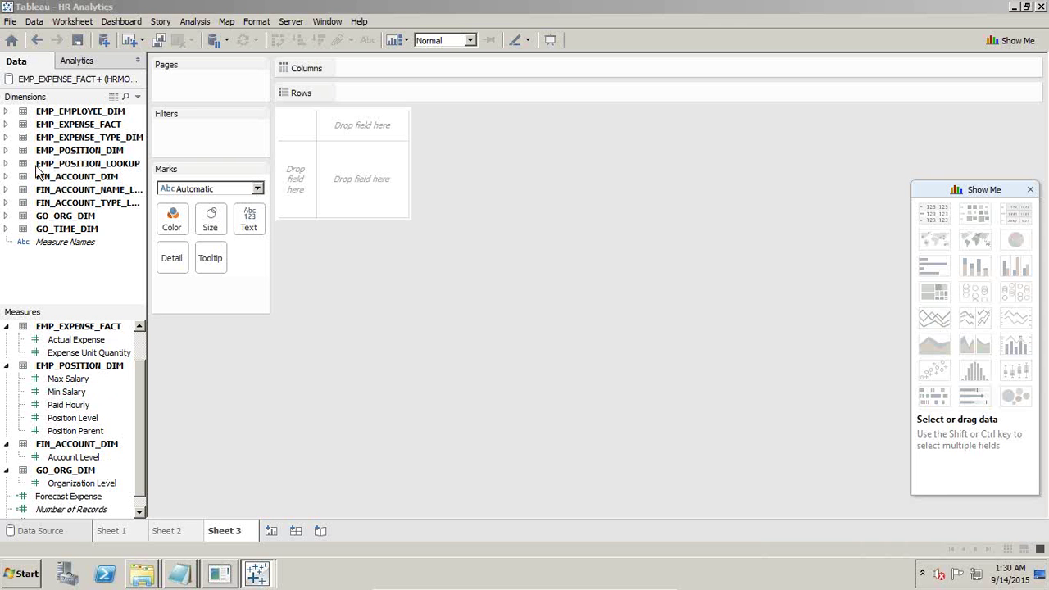
{"action": "left_click", "coordinate": [7, 125]}
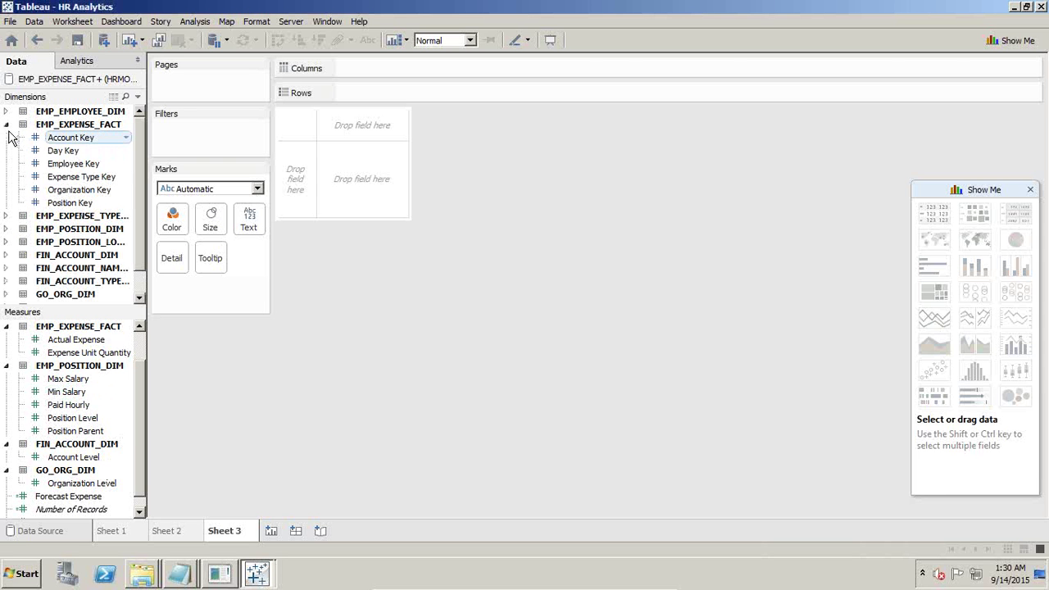
{"action": "left_click", "coordinate": [6, 125]}
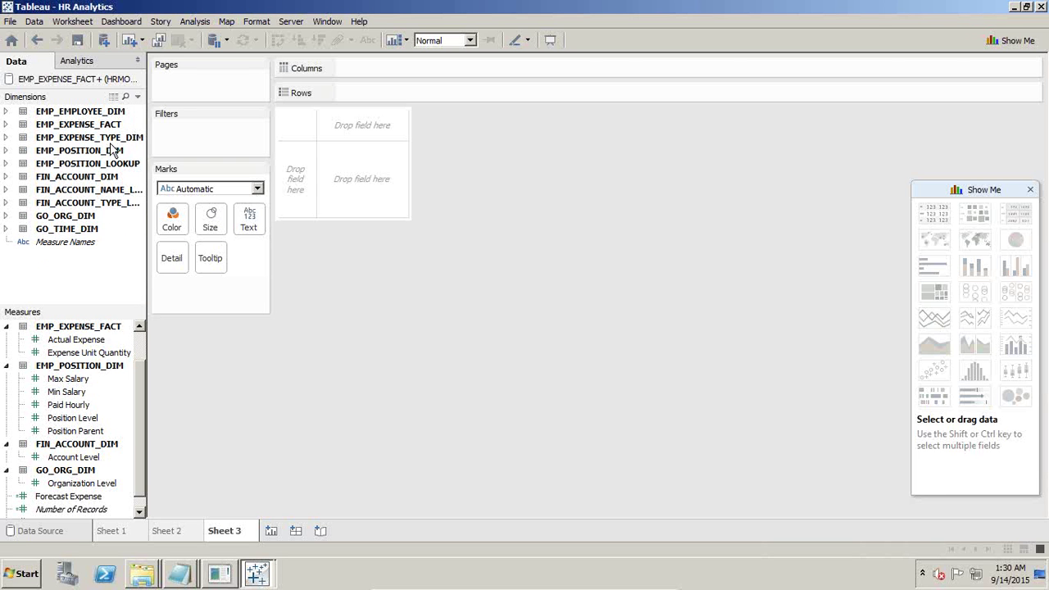
{"action": "left_click", "coordinate": [7, 140]}
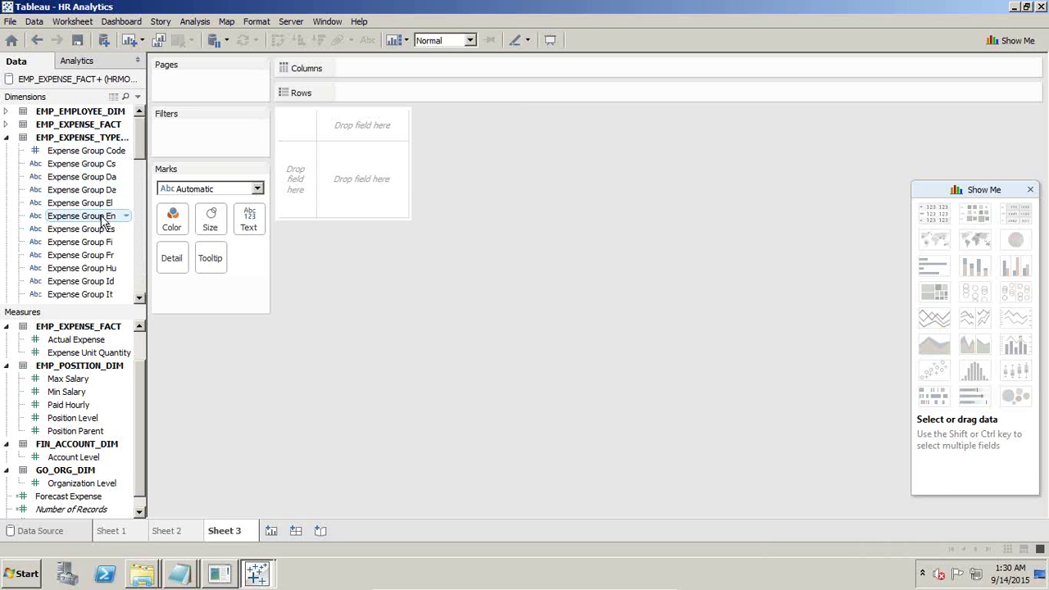
{"action": "left_click_drag", "start_coordinate": [105, 215], "coordinate": [366, 92]}
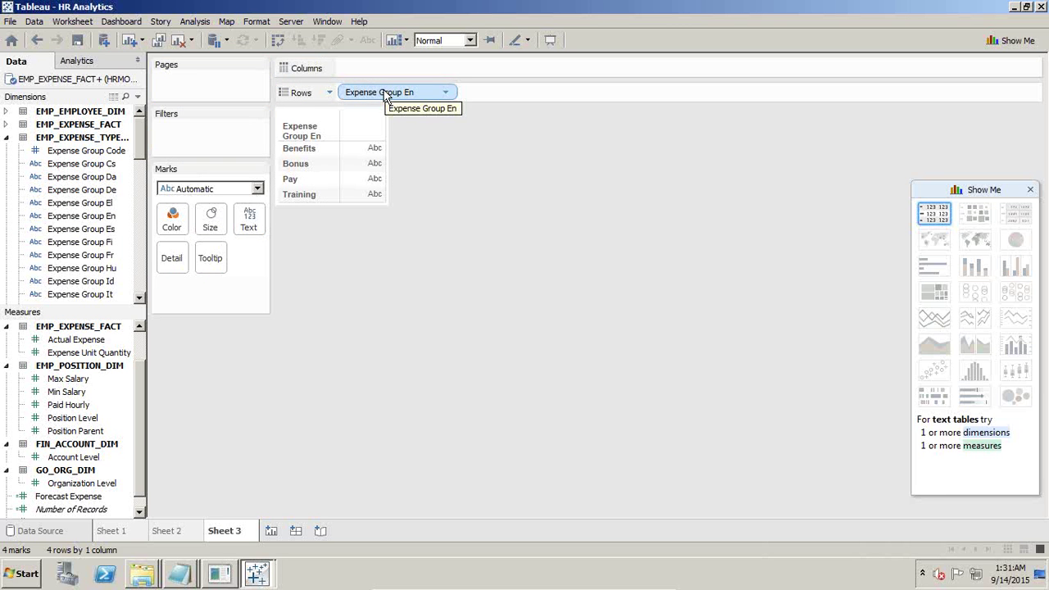
Filter Expense Group En to Training only and remove the field from Rows
{"action": "left_click_drag", "start_coordinate": [385, 97], "coordinate": [202, 134]}
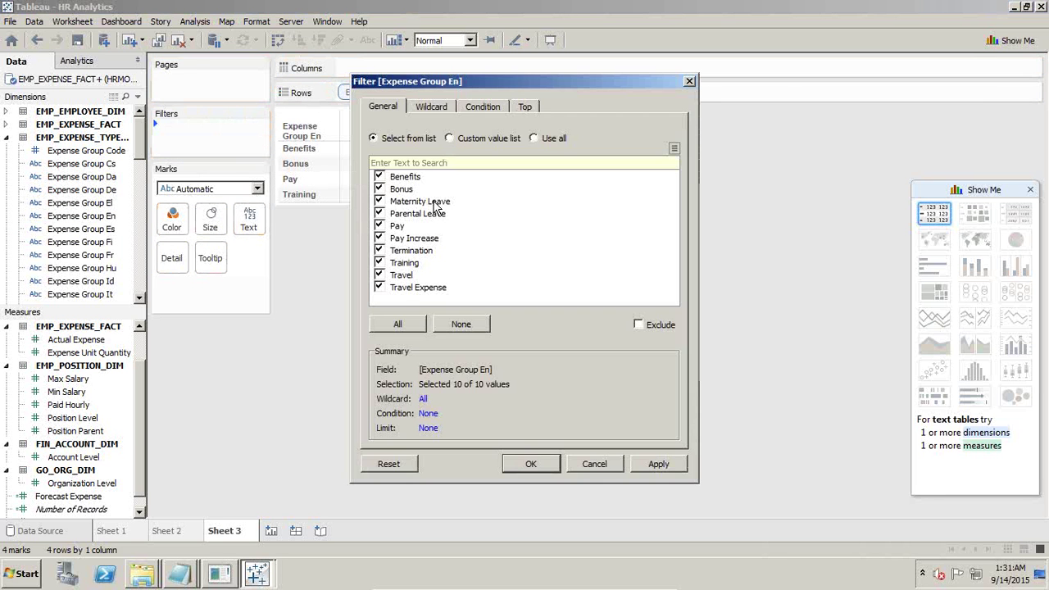
{"action": "left_click", "coordinate": [459, 325]}
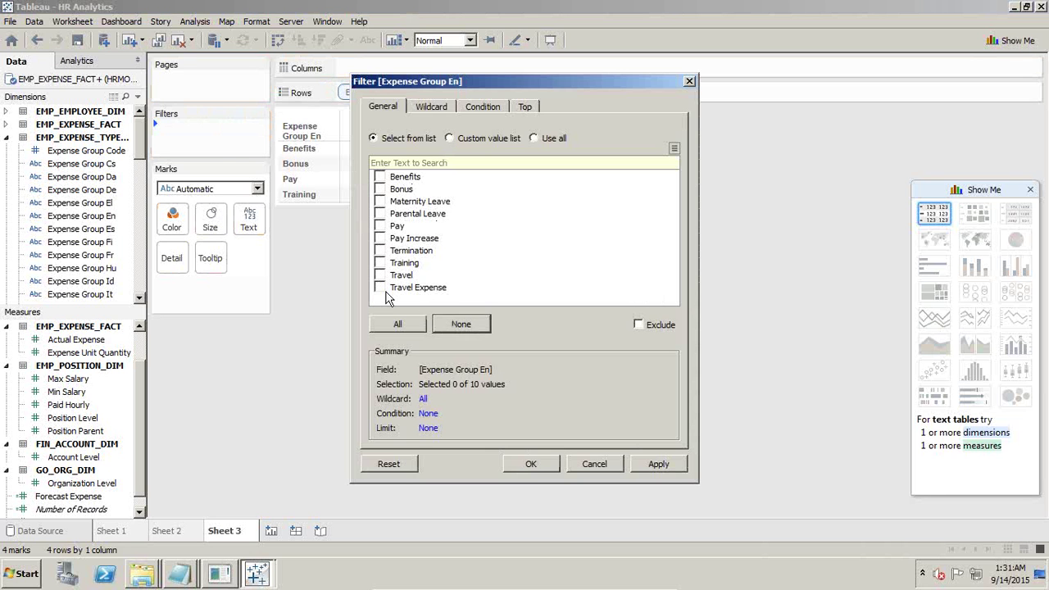
{"action": "left_click", "coordinate": [378, 262]}
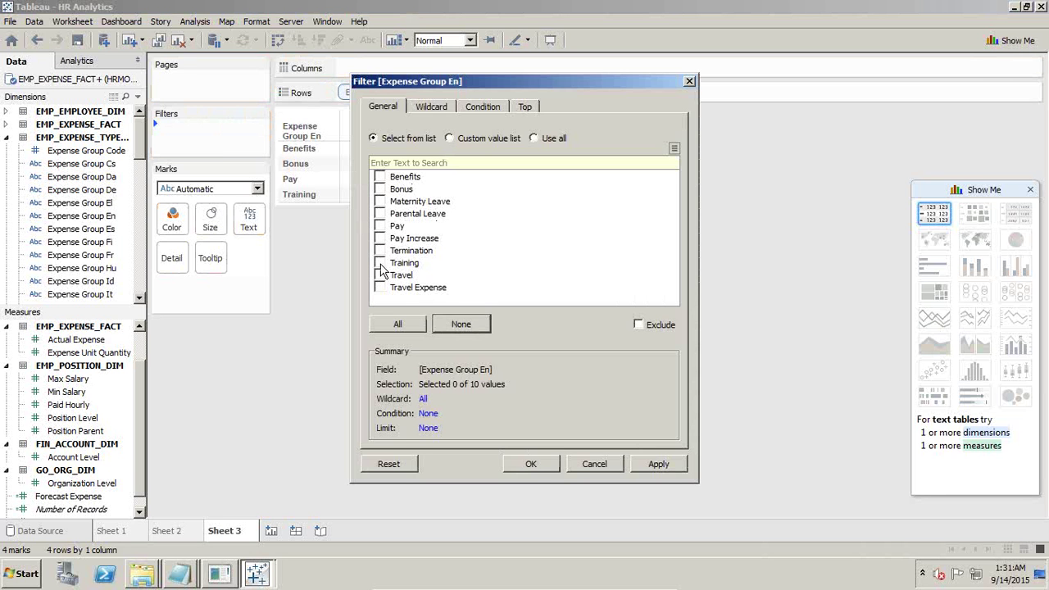
{"action": "left_click", "coordinate": [530, 463]}
{"action": "left_click_drag", "start_coordinate": [378, 95], "coordinate": [361, 262]}
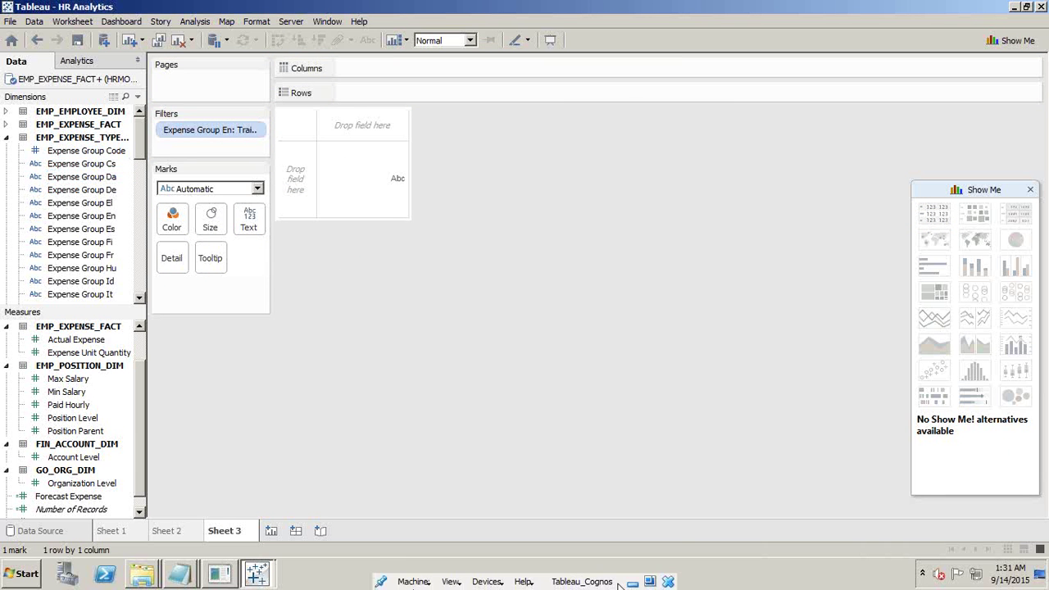
Switch to PowerPoint and examine the HR Analytics slide with the dual-axis expense chart in full screen
{"action": "left_click", "coordinate": [631, 582]}
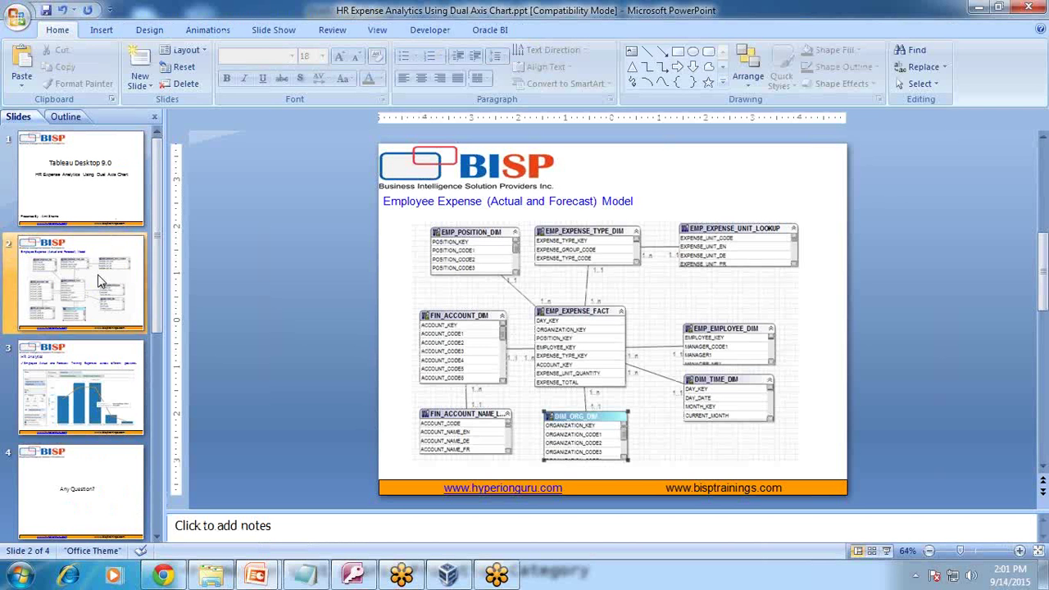
{"action": "left_click", "coordinate": [88, 379]}
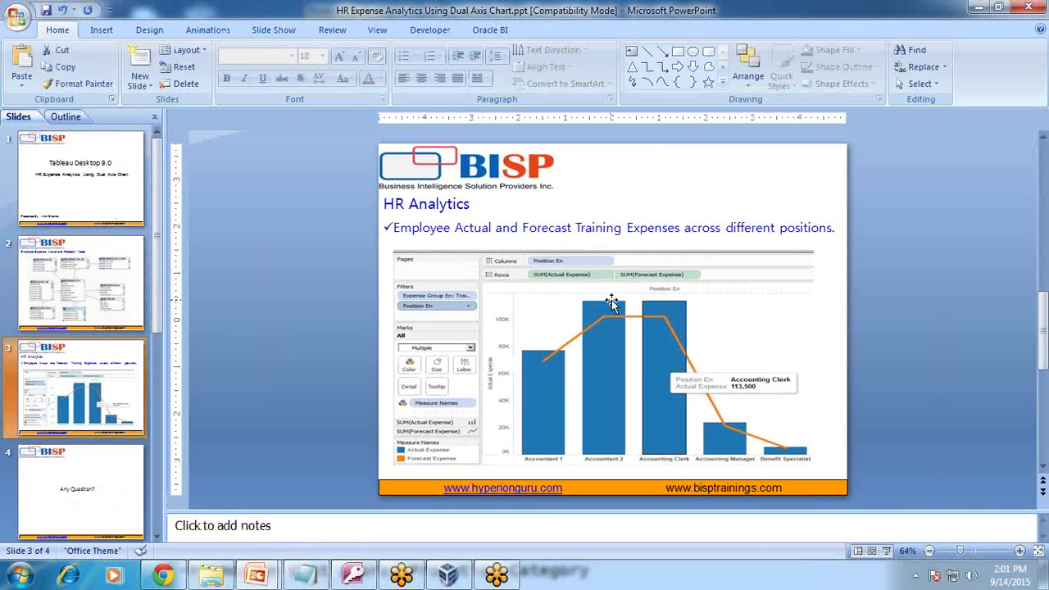
{"action": "key", "text": "shift+F5"}
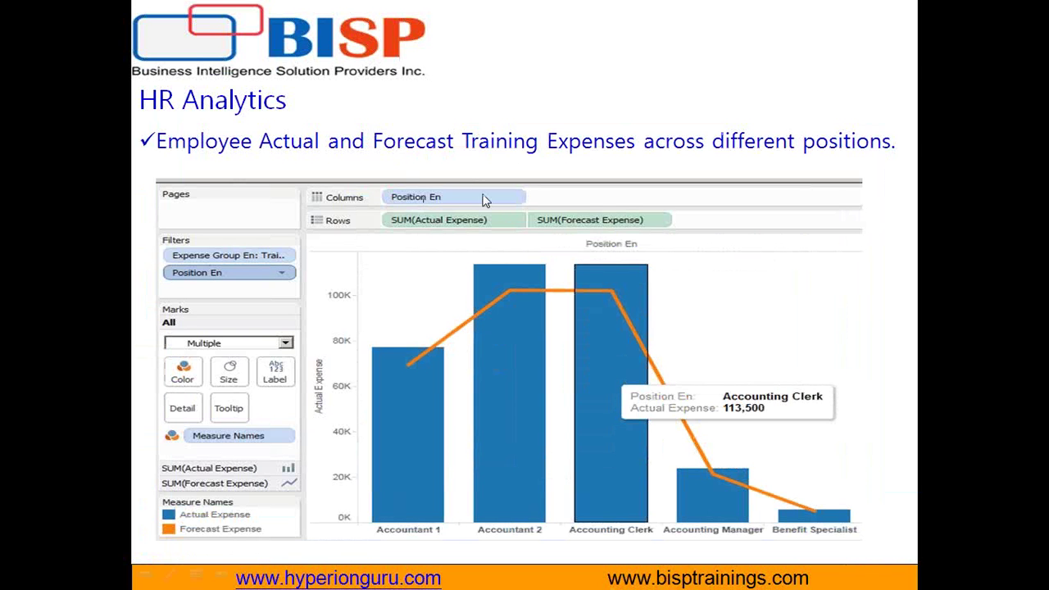
{"action": "key", "text": "Escape"}
Switch back to Tableau and plot Actual Expense on Rows with Forecast Expense as a dual axis
{"action": "left_click", "coordinate": [455, 576]}
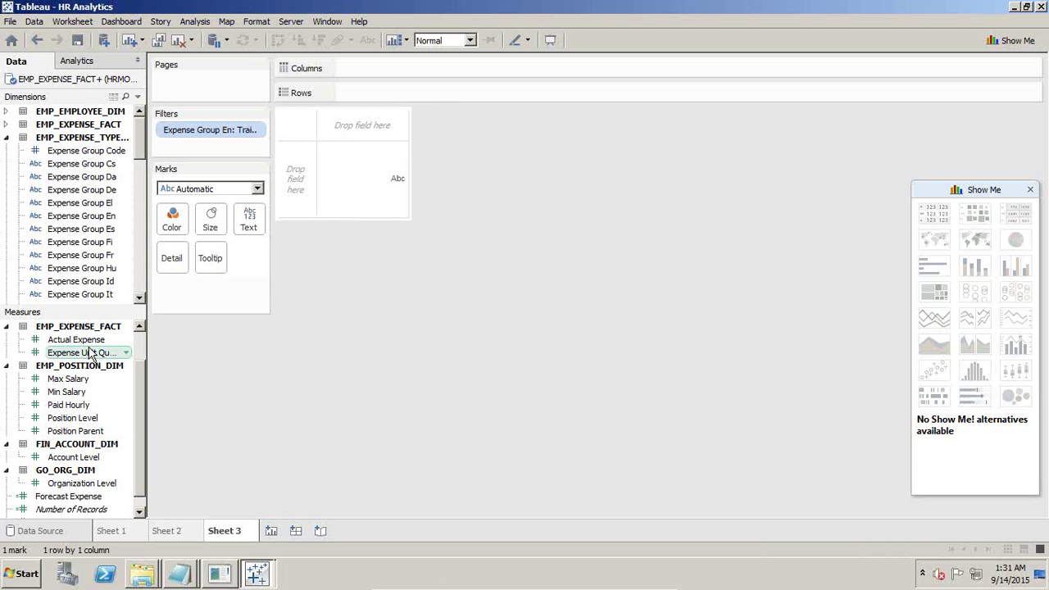
{"action": "left_click_drag", "start_coordinate": [102, 339], "coordinate": [400, 93]}
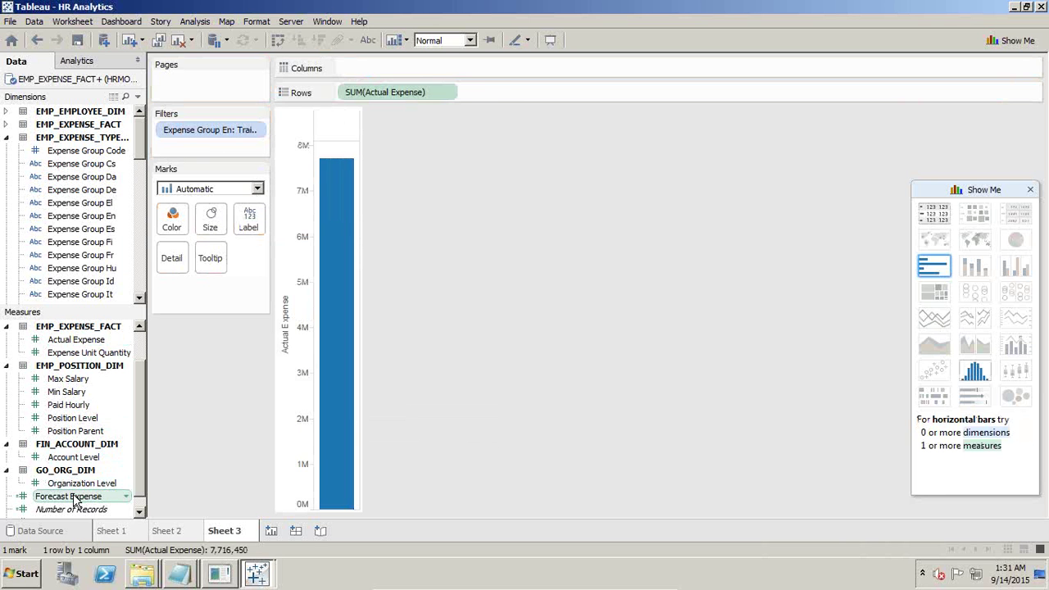
{"action": "left_click_drag", "start_coordinate": [73, 499], "coordinate": [356, 412]}
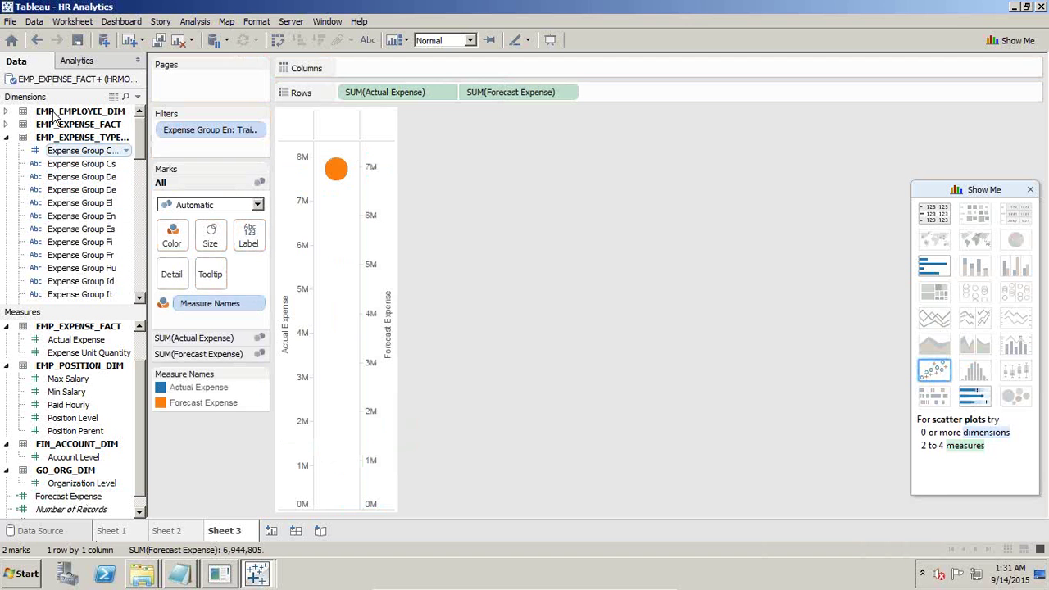
Place Position En from EMP_POSITION_LOOKUP on Columns to split the expenses by position
{"action": "left_click", "coordinate": [6, 137]}
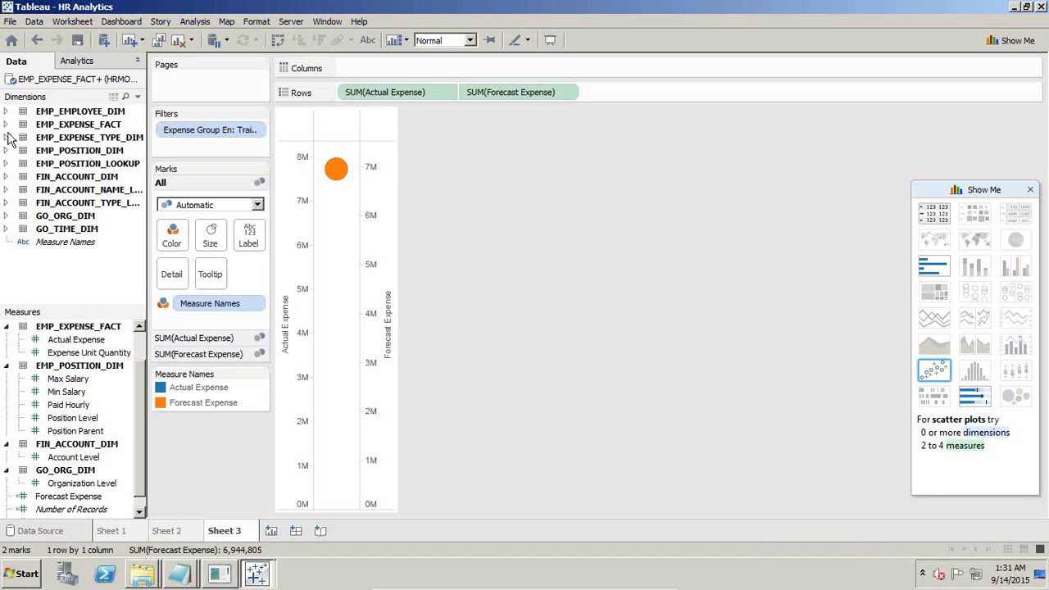
{"action": "left_click", "coordinate": [6, 163]}
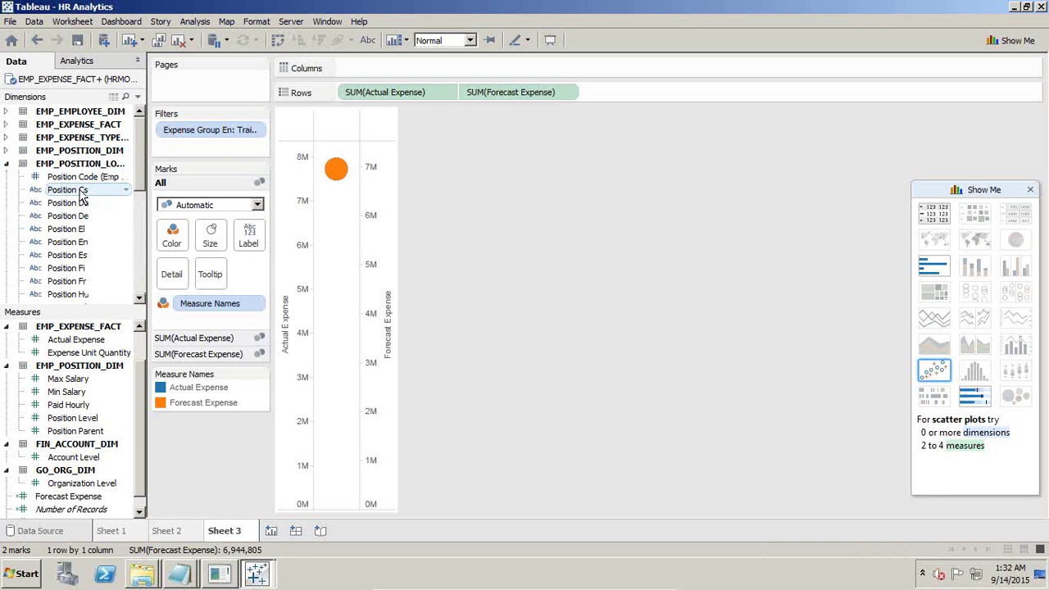
{"action": "left_click_drag", "start_coordinate": [78, 242], "coordinate": [376, 72]}
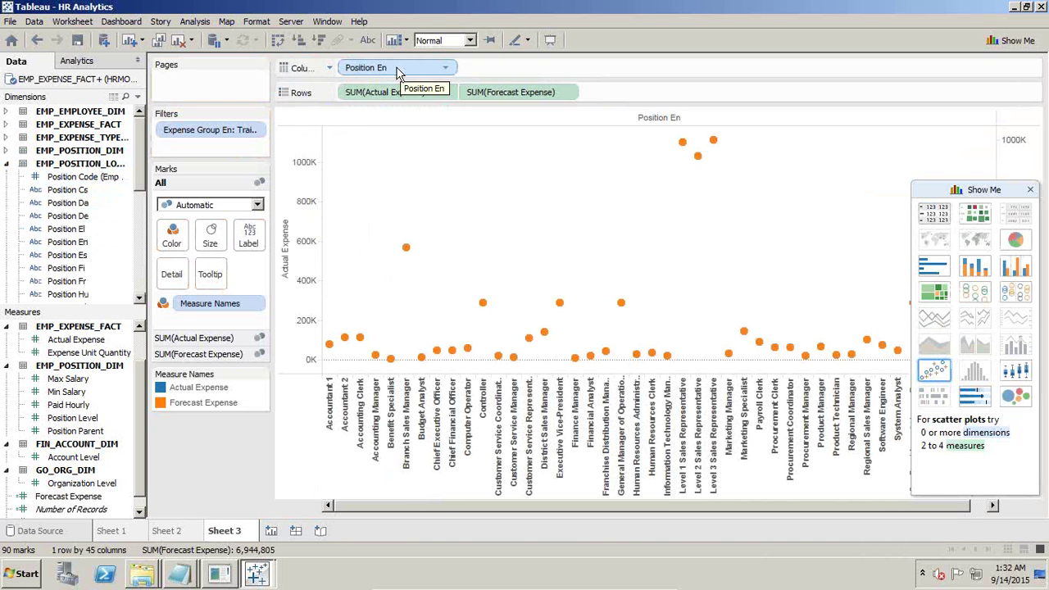
Filter Position En to Accountant 1, Accountant 2, Accounting Clerk, Benefit Specialist and Branch Sales Manager only
{"action": "left_click_drag", "start_coordinate": [399, 74], "coordinate": [215, 141]}
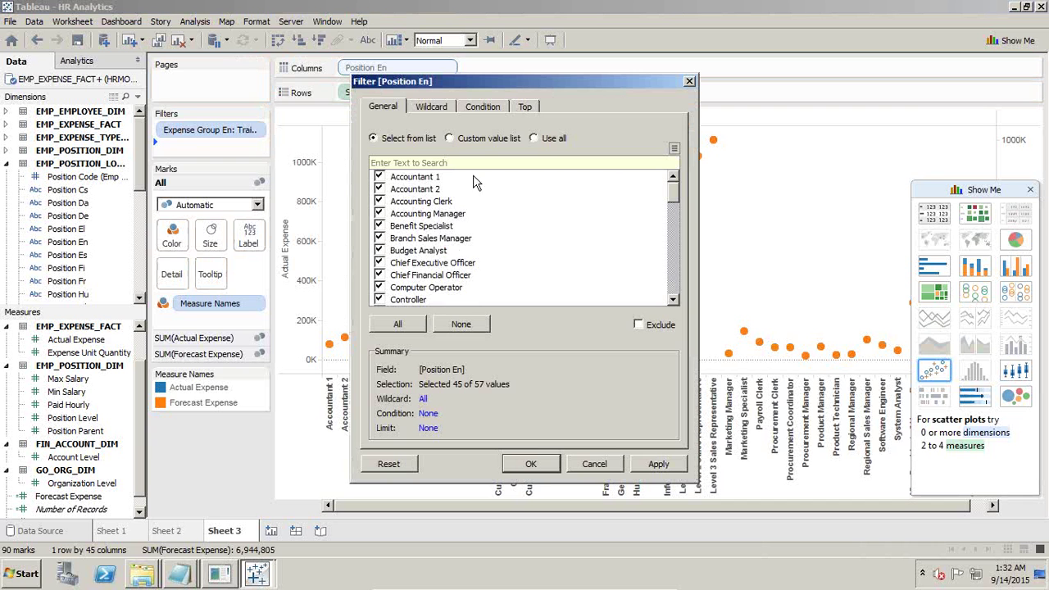
{"action": "left_click", "coordinate": [457, 322]}
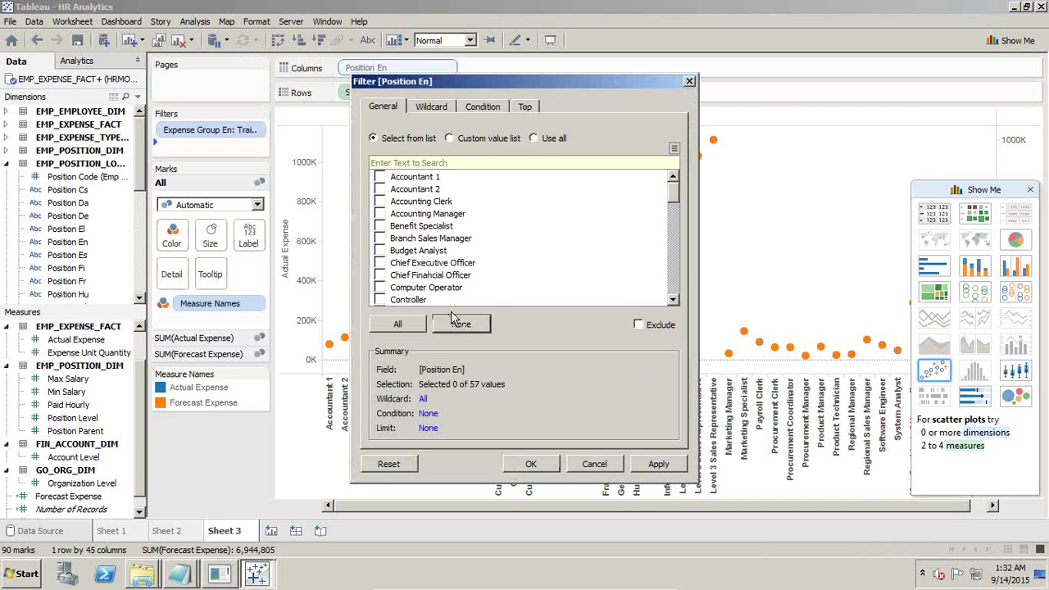
{"action": "left_click", "coordinate": [379, 176]}
{"action": "left_click", "coordinate": [380, 188]}
{"action": "left_click", "coordinate": [379, 201]}
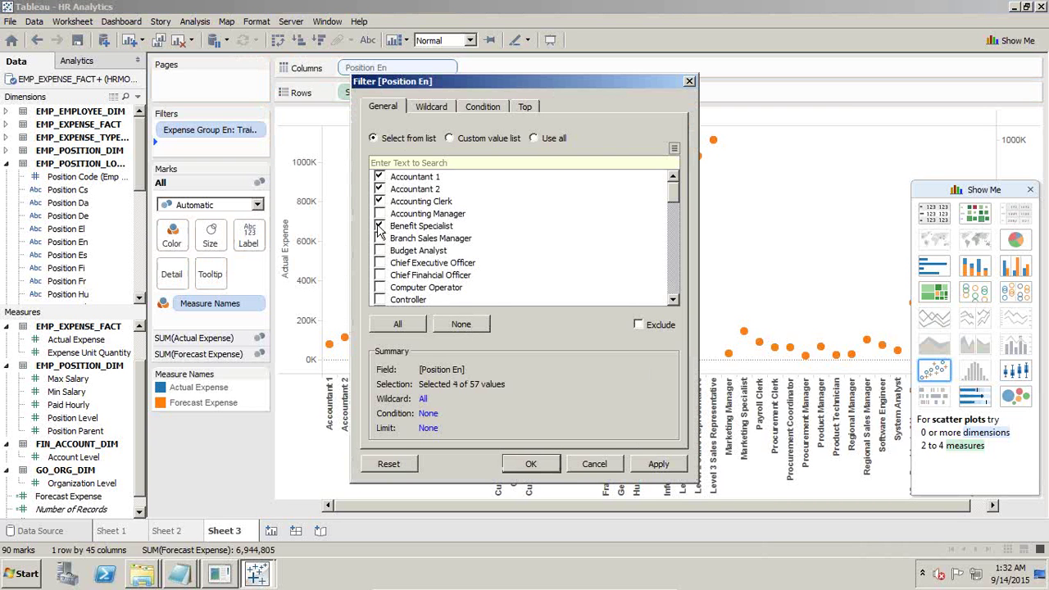
{"action": "left_click", "coordinate": [379, 237]}
{"action": "left_click", "coordinate": [665, 465]}
{"action": "left_click", "coordinate": [533, 464]}
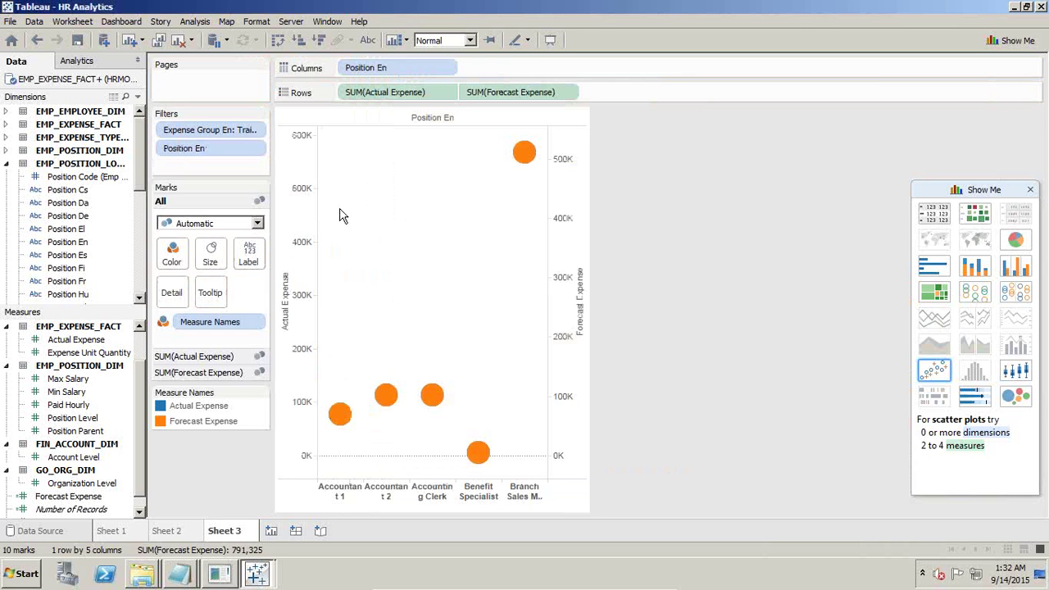
Show quick filters for Position En and Expense Group En, and close the Show Me palette covering them
{"action": "left_click", "coordinate": [254, 147]}
{"action": "left_click", "coordinate": [239, 187]}
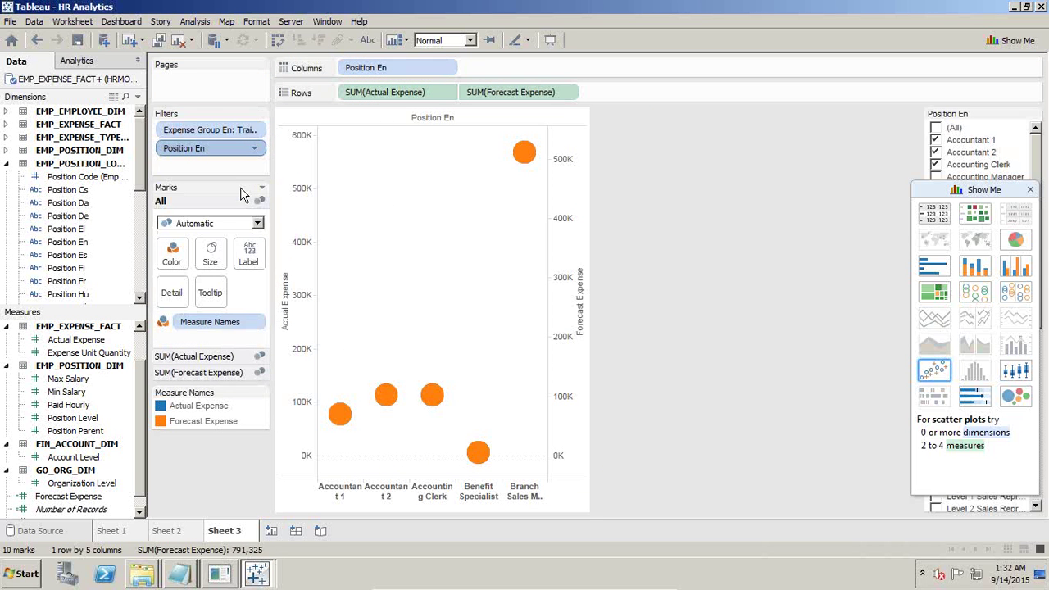
{"action": "left_click", "coordinate": [254, 129]}
{"action": "left_click", "coordinate": [248, 170]}
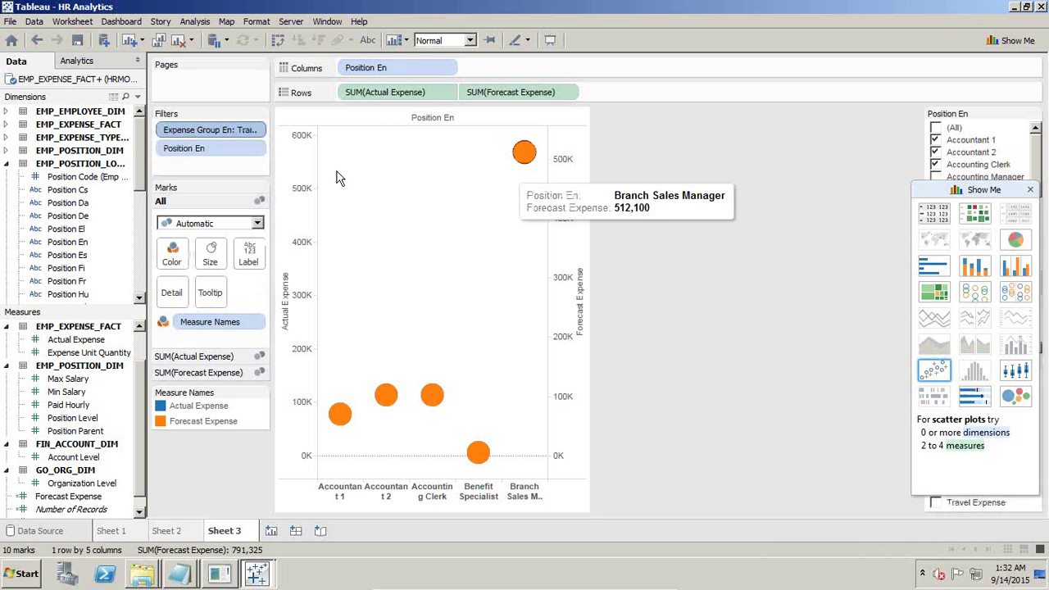
{"action": "left_click_drag", "start_coordinate": [1016, 194], "coordinate": [975, 130]}
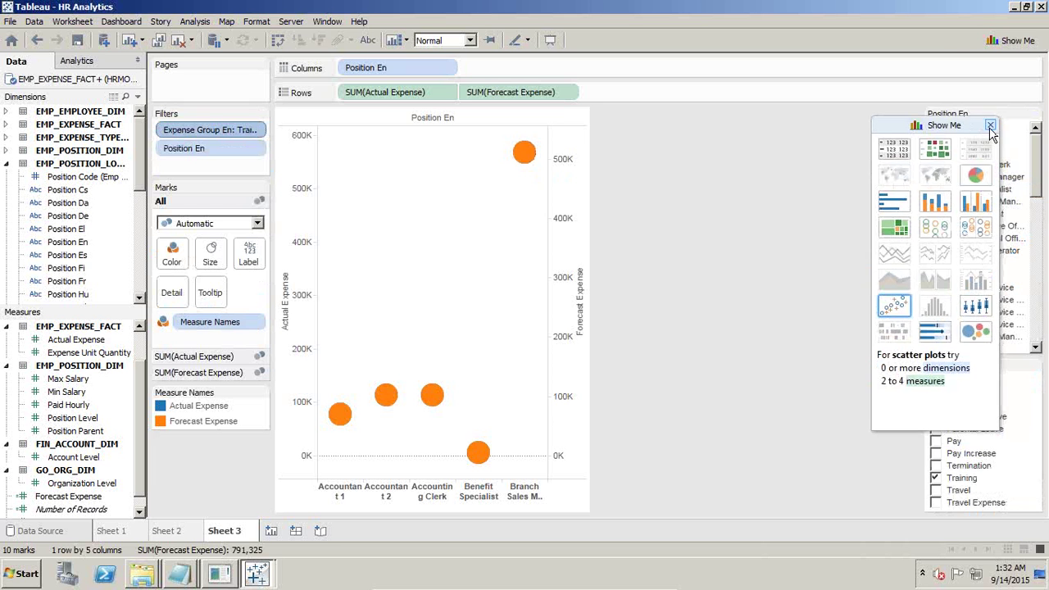
{"action": "left_click", "coordinate": [990, 125]}
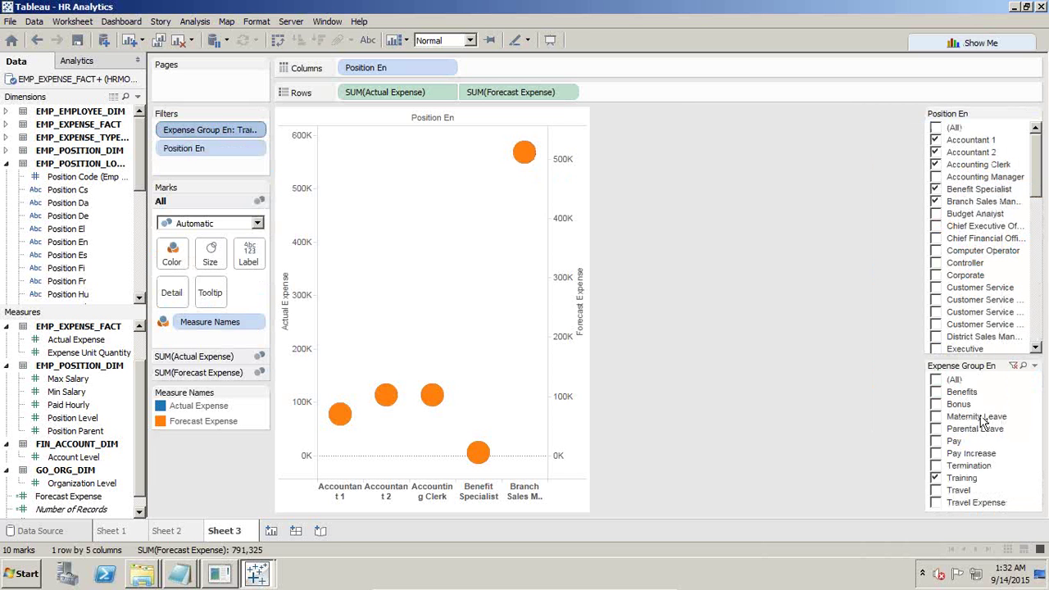
Synchronize the Forecast Expense axis with the Actual Expense axis
{"action": "left_click", "coordinate": [562, 240]}
{"action": "right_click", "coordinate": [563, 239]}
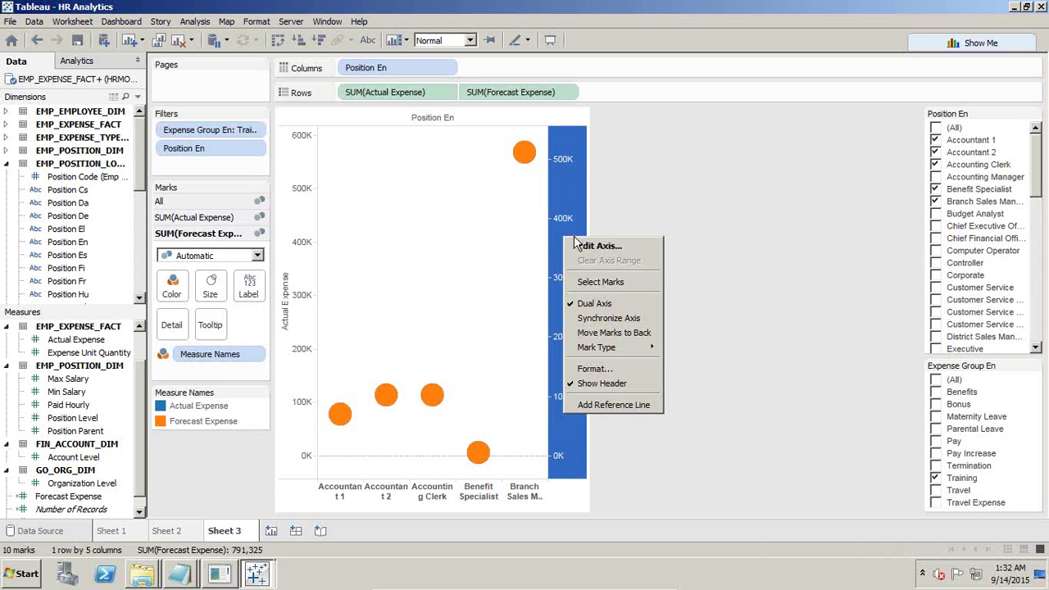
{"action": "left_click", "coordinate": [607, 320]}
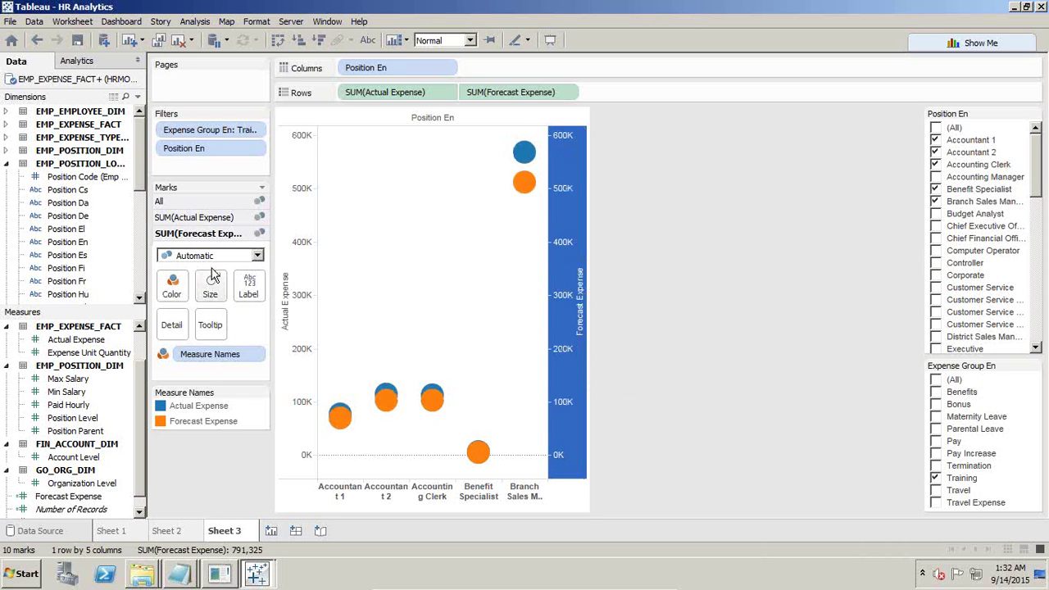
Set the mark type to Bar for Actual Expense and to Line for Forecast Expense
{"action": "left_click", "coordinate": [215, 218]}
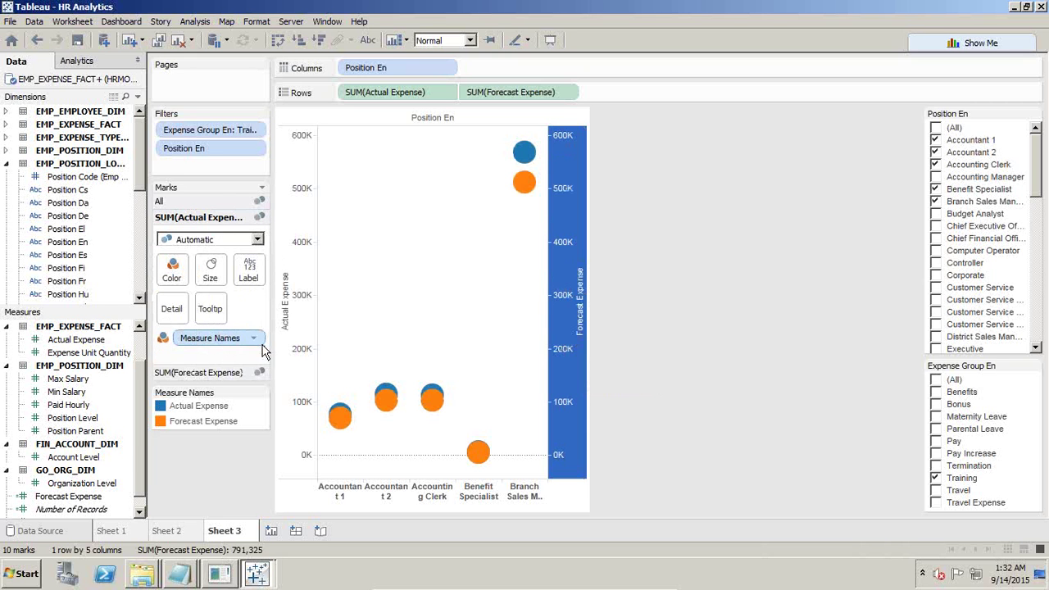
{"action": "left_click", "coordinate": [214, 238]}
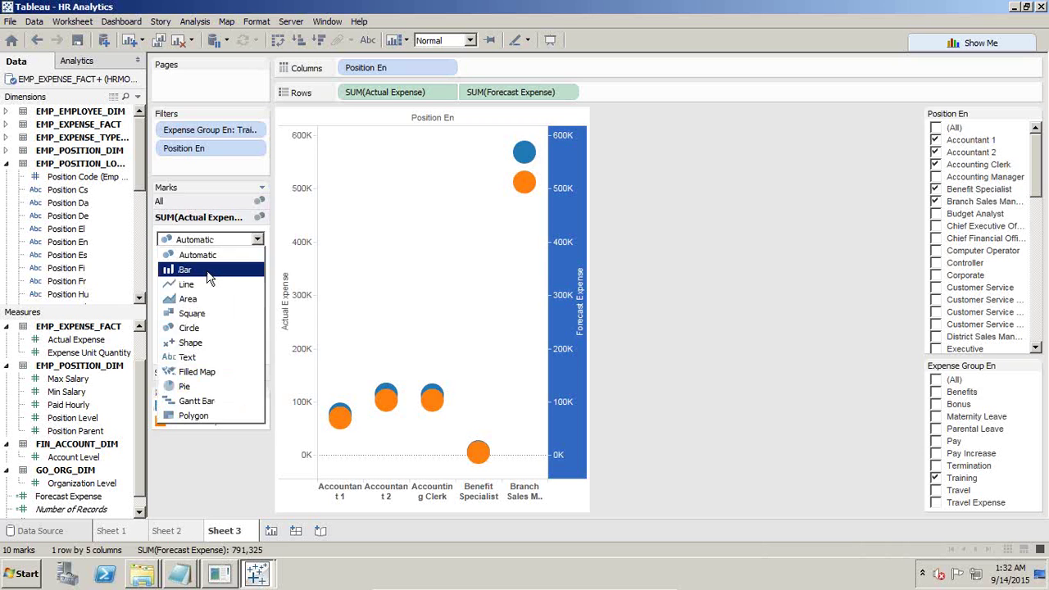
{"action": "left_click", "coordinate": [205, 270]}
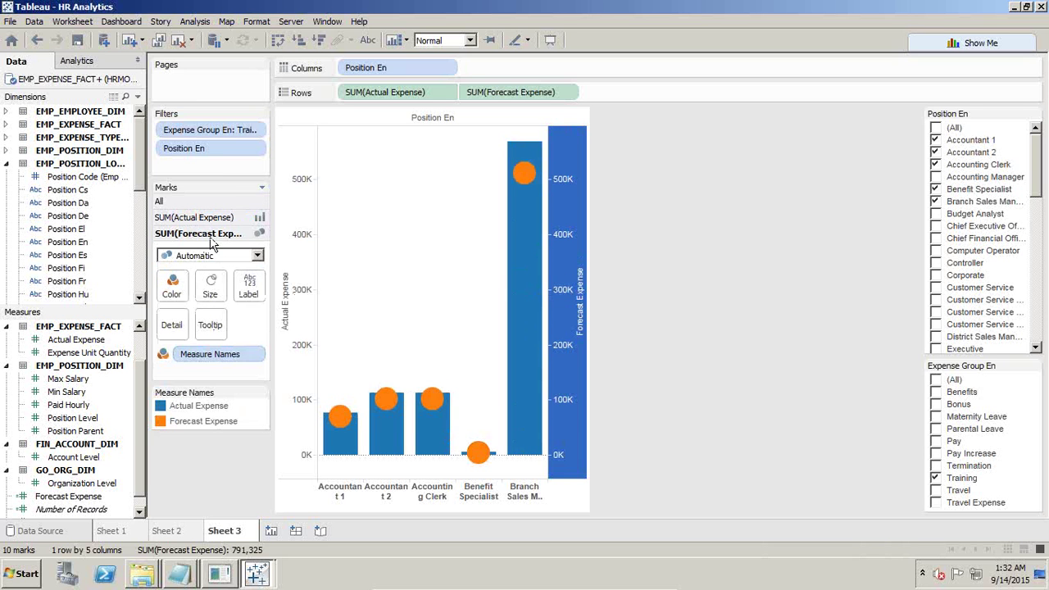
{"action": "left_click", "coordinate": [207, 257]}
{"action": "left_click", "coordinate": [201, 301]}
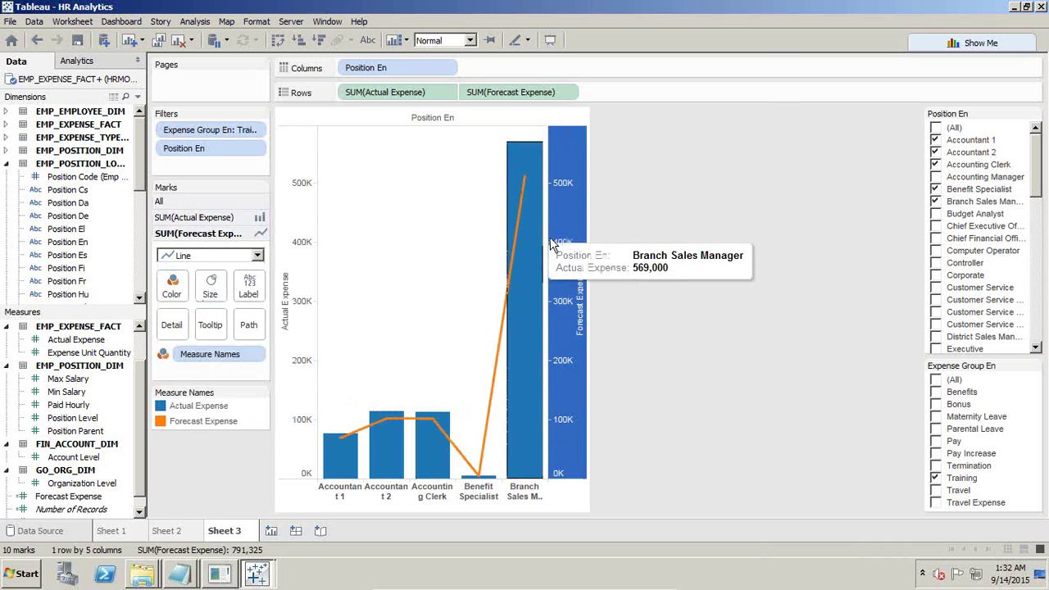
Reorder the Rows measures so that Forecast Expense comes before Actual Expense
{"action": "left_click_drag", "start_coordinate": [377, 94], "coordinate": [349, 99]}
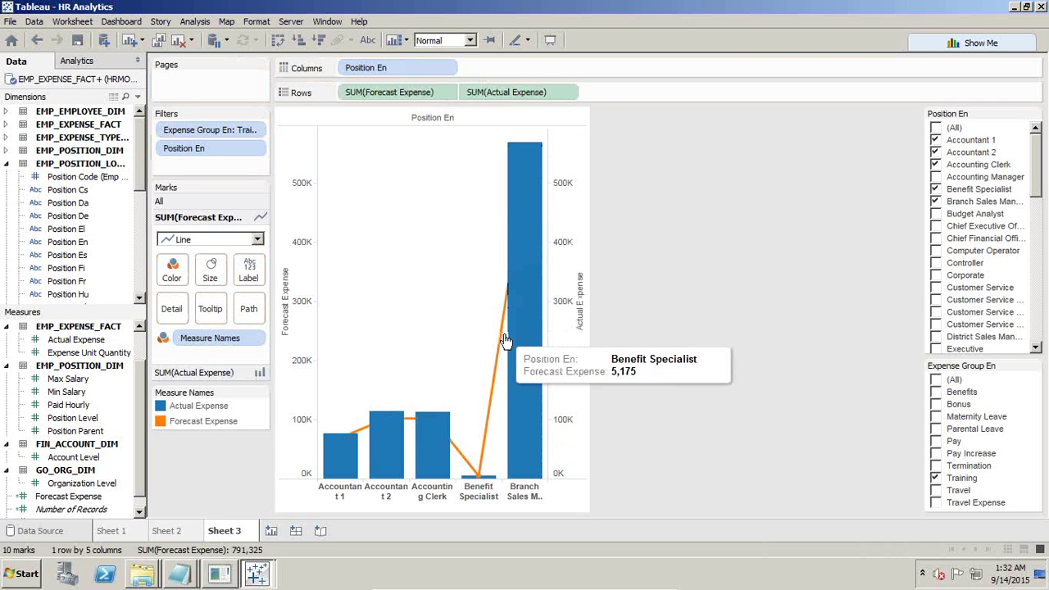
{"action": "mouse_move", "coordinate": [520, 307]}
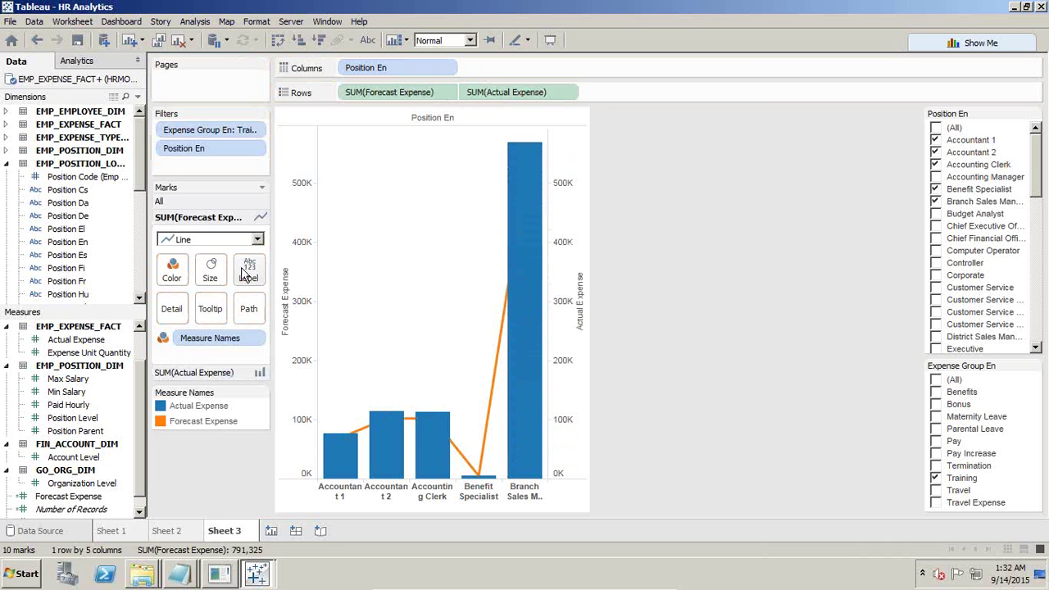
{"action": "left_click", "coordinate": [182, 274]}
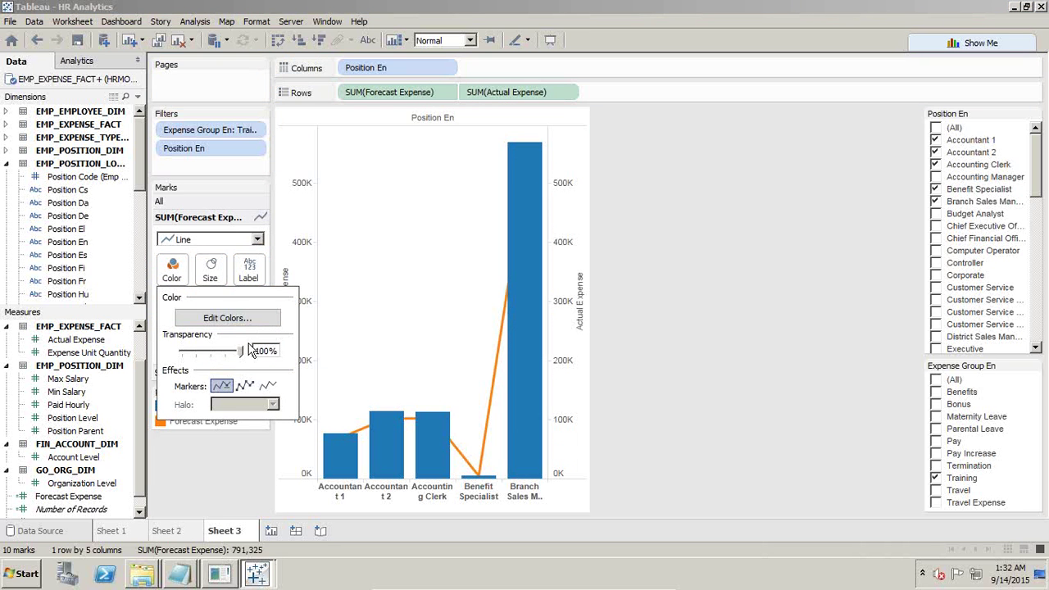
{"action": "left_click_drag", "start_coordinate": [240, 351], "coordinate": [217, 358]}
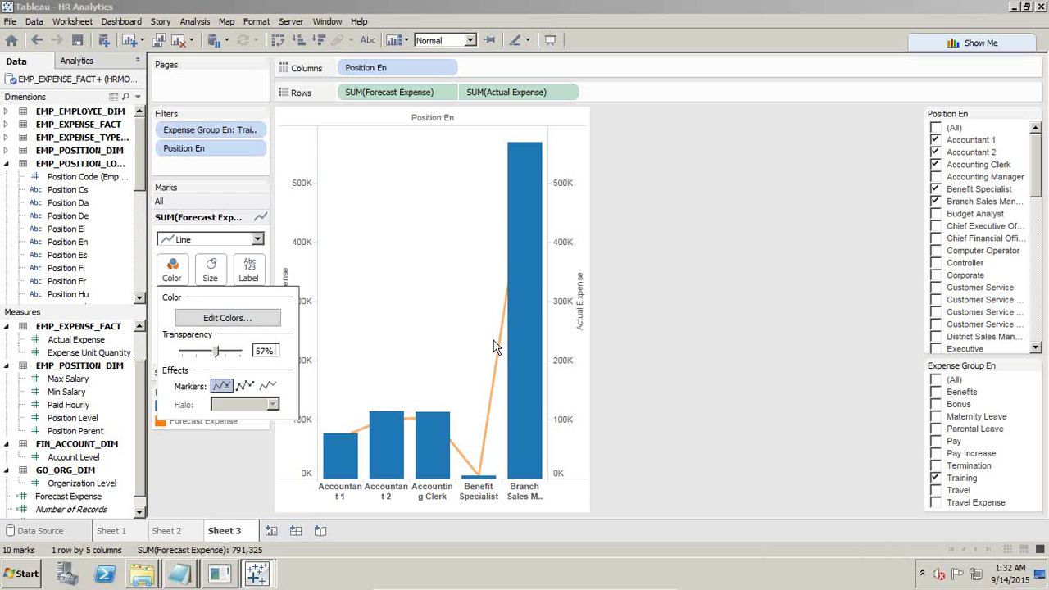
{"action": "left_click", "coordinate": [643, 321]}
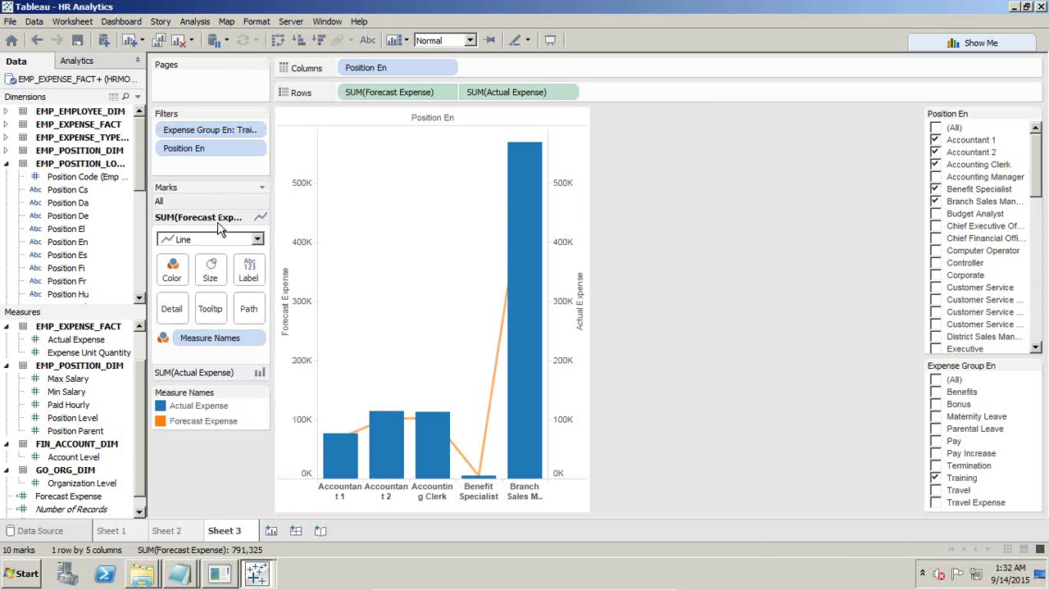
{"action": "left_click", "coordinate": [211, 374]}
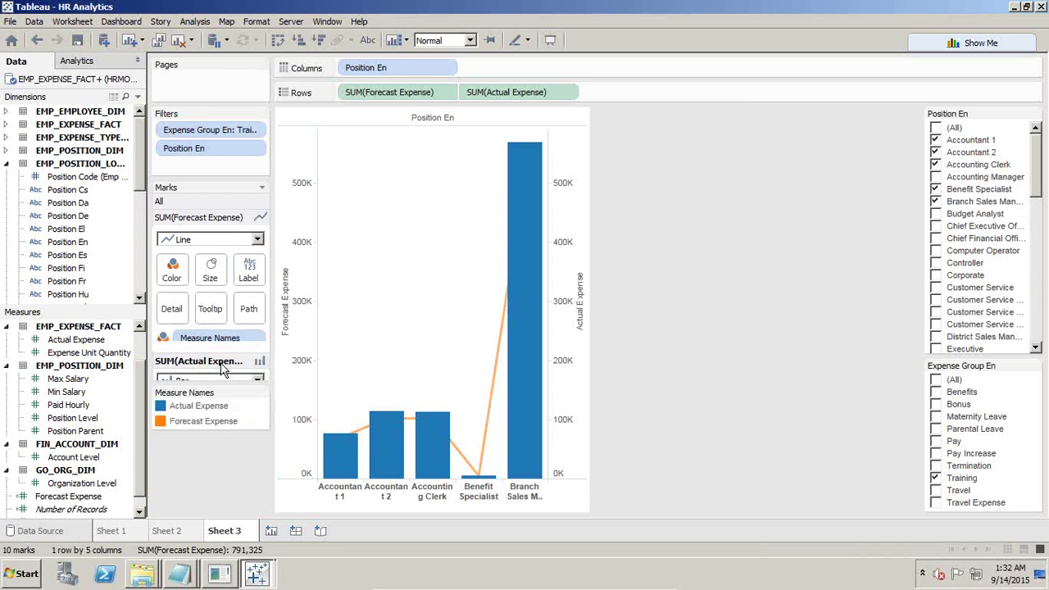
{"action": "left_click", "coordinate": [218, 219]}
{"action": "left_click", "coordinate": [171, 269]}
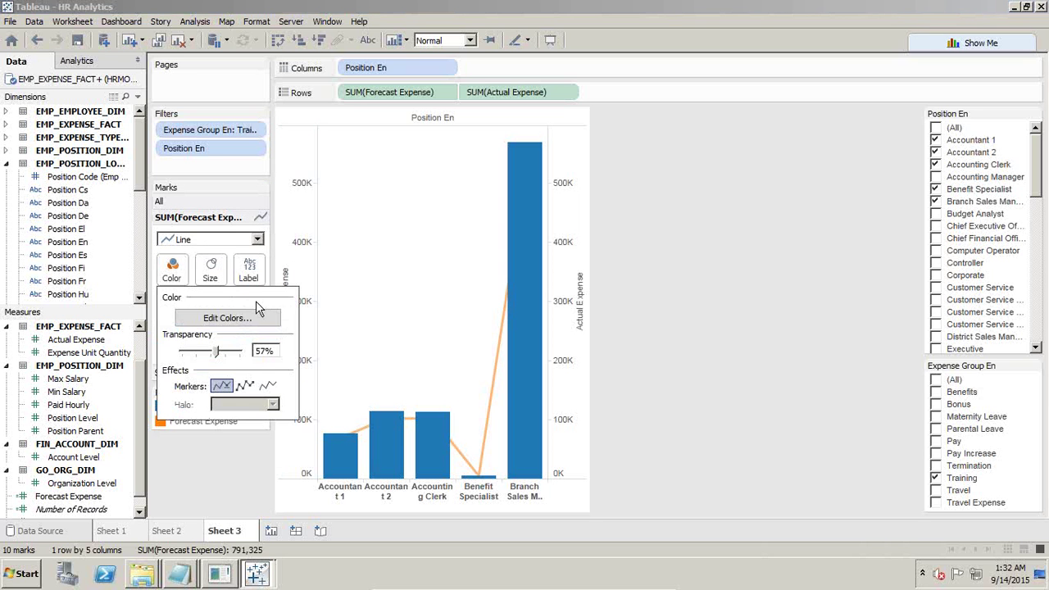
{"action": "left_click_drag", "start_coordinate": [215, 350], "coordinate": [243, 350]}
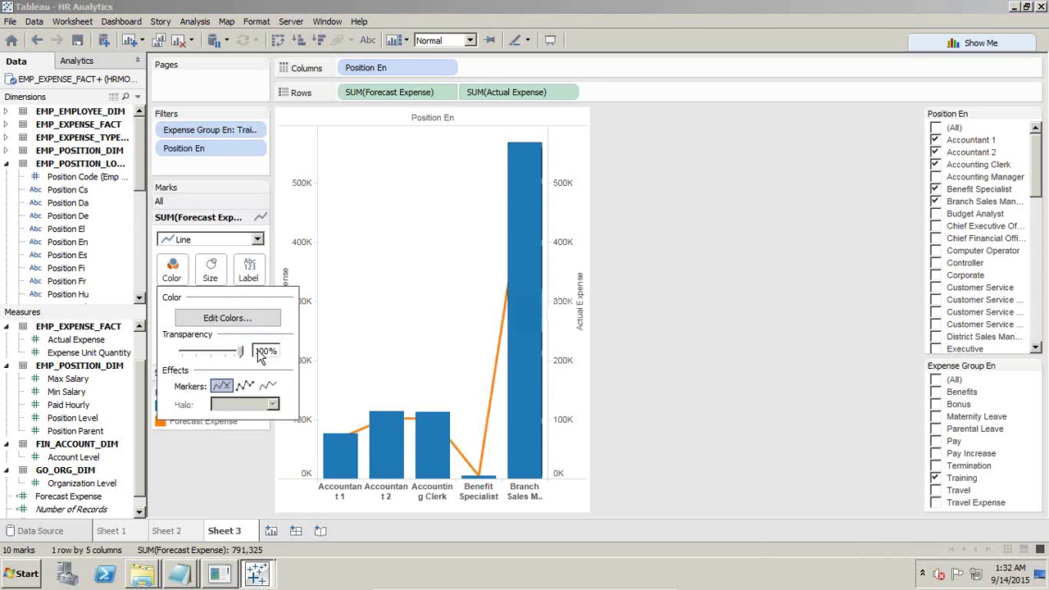
{"action": "left_click", "coordinate": [609, 271]}
Make the Actual Expense bars partly transparent so that the forecast line shows through them
{"action": "left_click", "coordinate": [210, 373]}
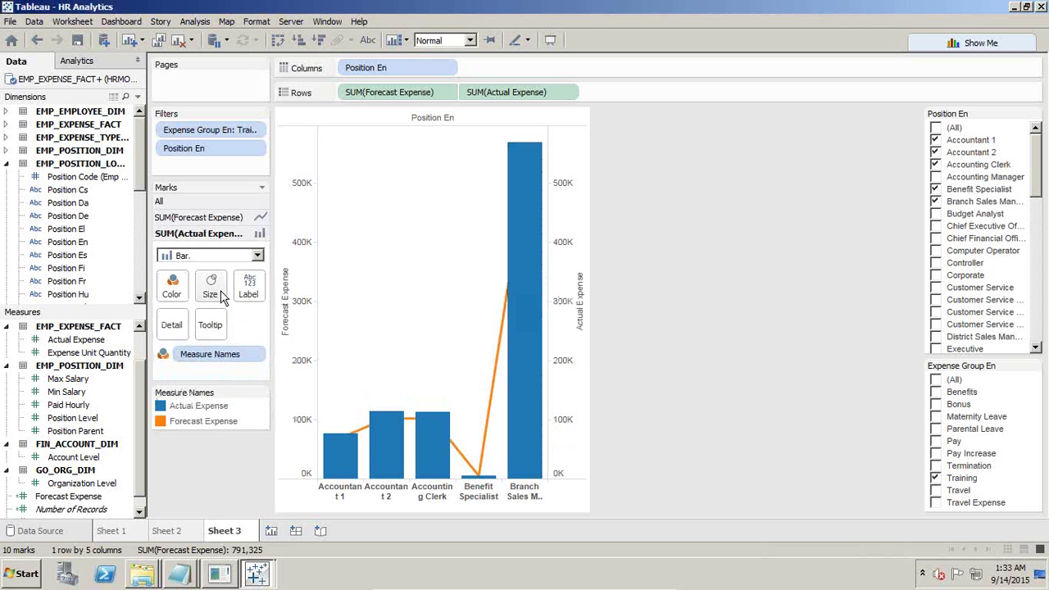
{"action": "left_click", "coordinate": [171, 285]}
{"action": "left_click_drag", "start_coordinate": [243, 367], "coordinate": [215, 370]}
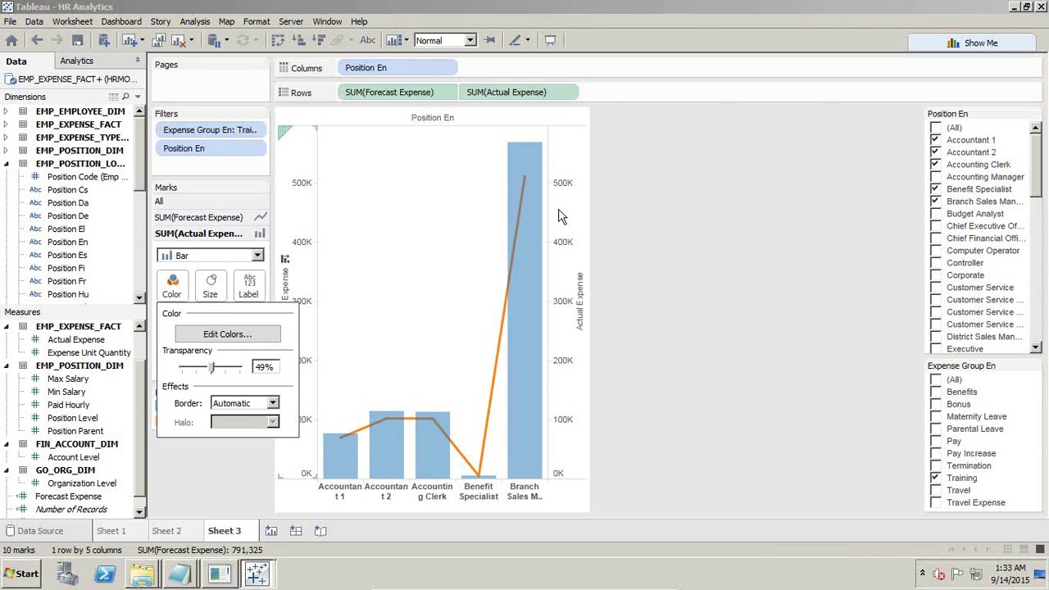
{"action": "left_click_drag", "start_coordinate": [211, 367], "coordinate": [261, 368]}
{"action": "left_click", "coordinate": [624, 303]}
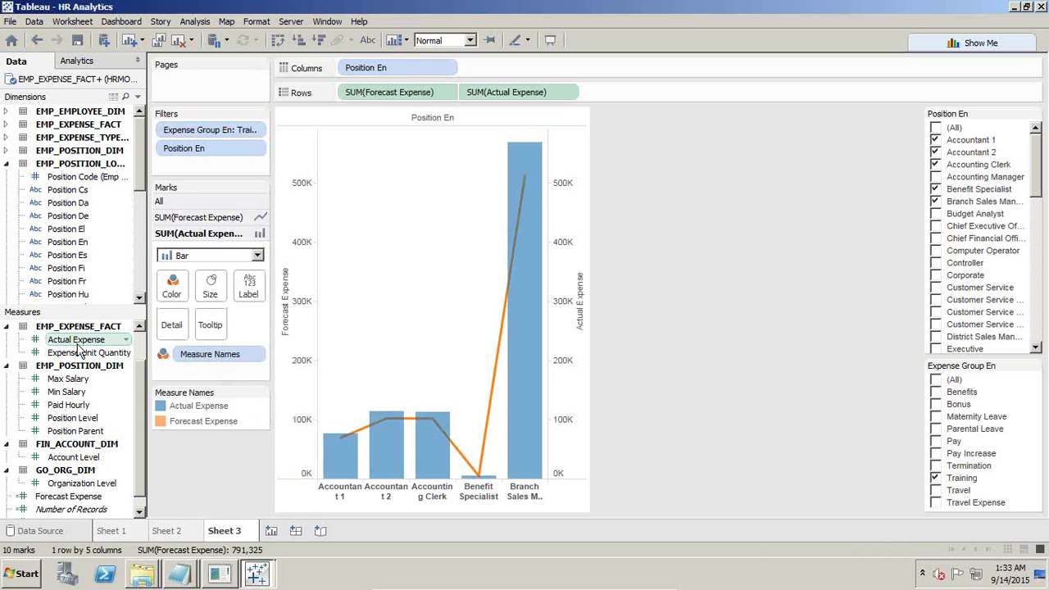
Label the bars with Actual Expense values and the line with Forecast Expense values
{"action": "left_click", "coordinate": [197, 220]}
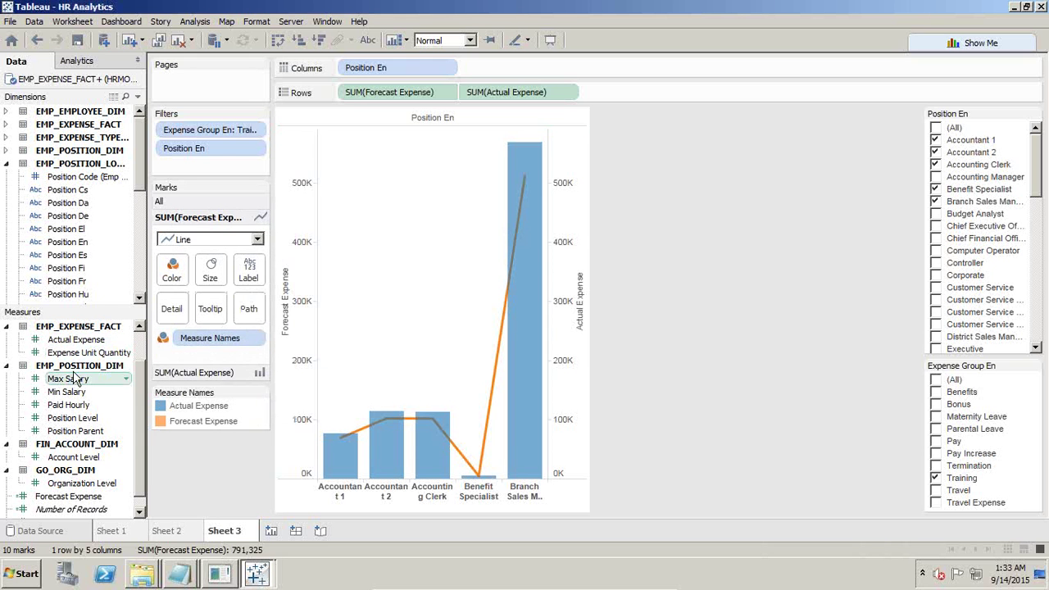
{"action": "left_click", "coordinate": [193, 373]}
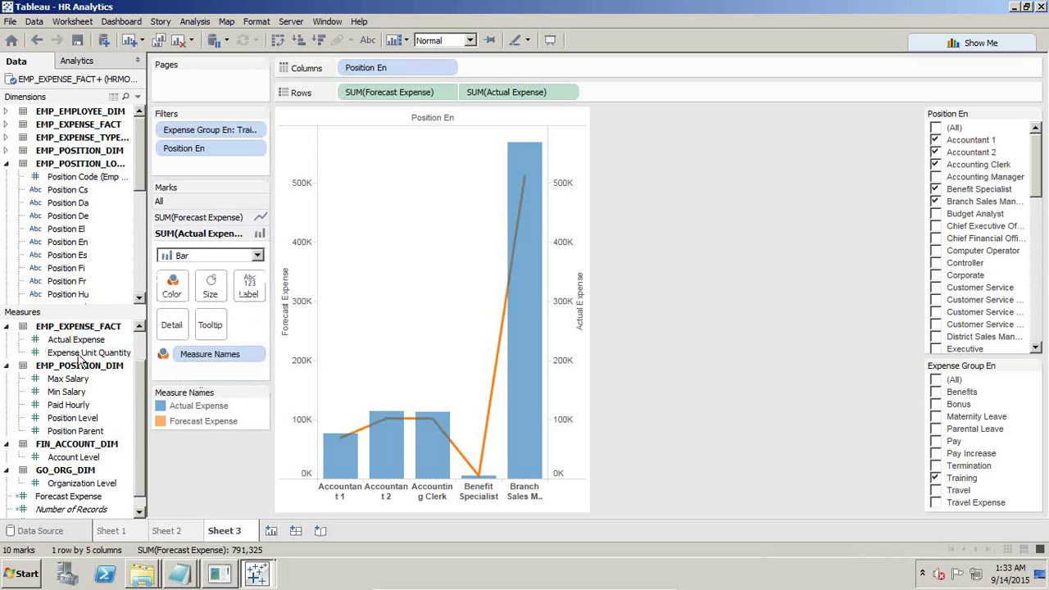
{"action": "left_click_drag", "start_coordinate": [78, 339], "coordinate": [252, 285]}
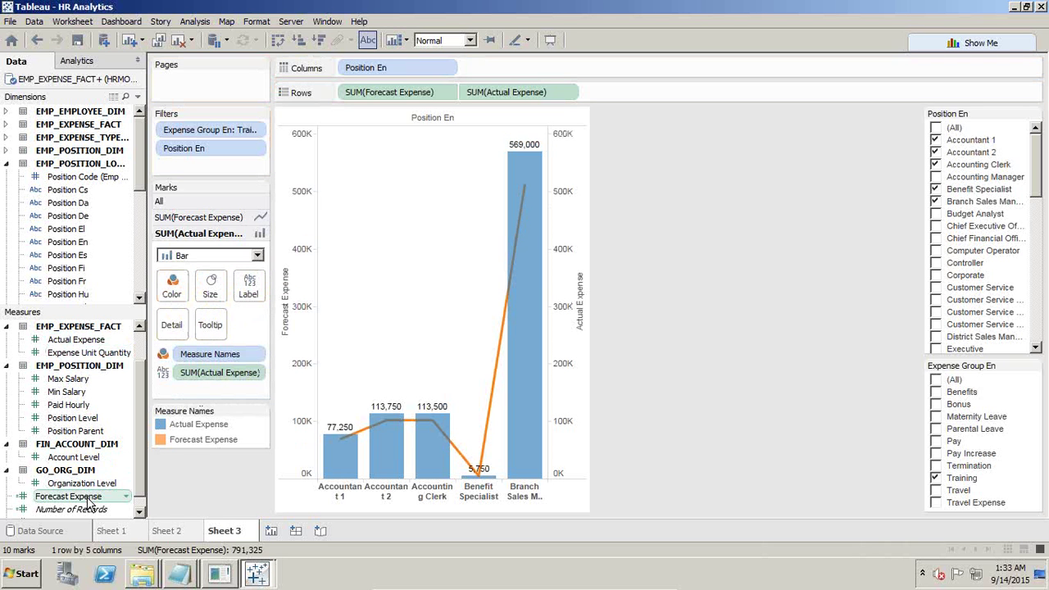
{"action": "left_click", "coordinate": [197, 218]}
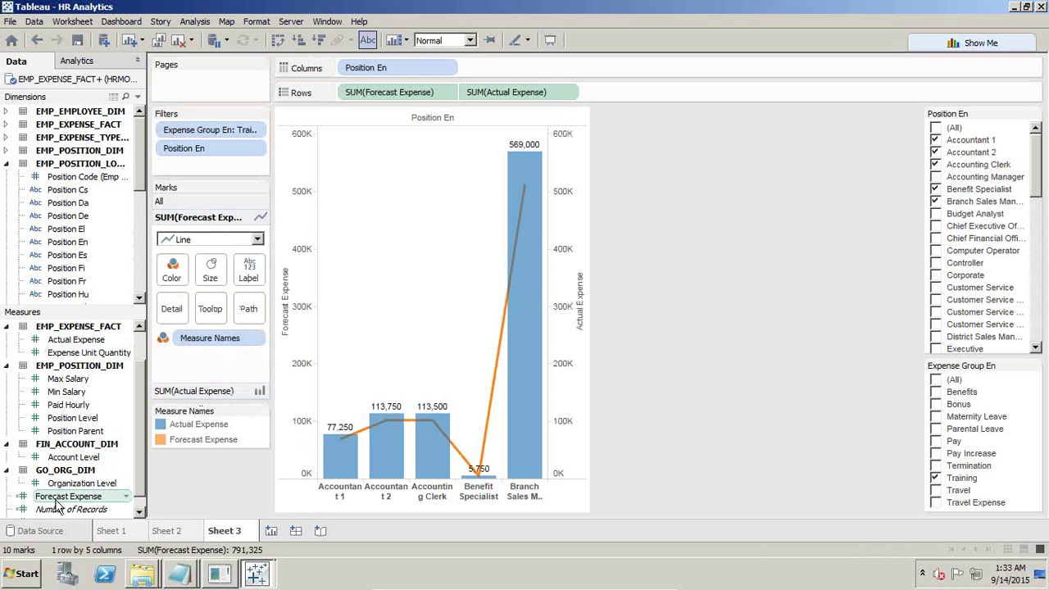
{"action": "left_click_drag", "start_coordinate": [59, 501], "coordinate": [248, 276]}
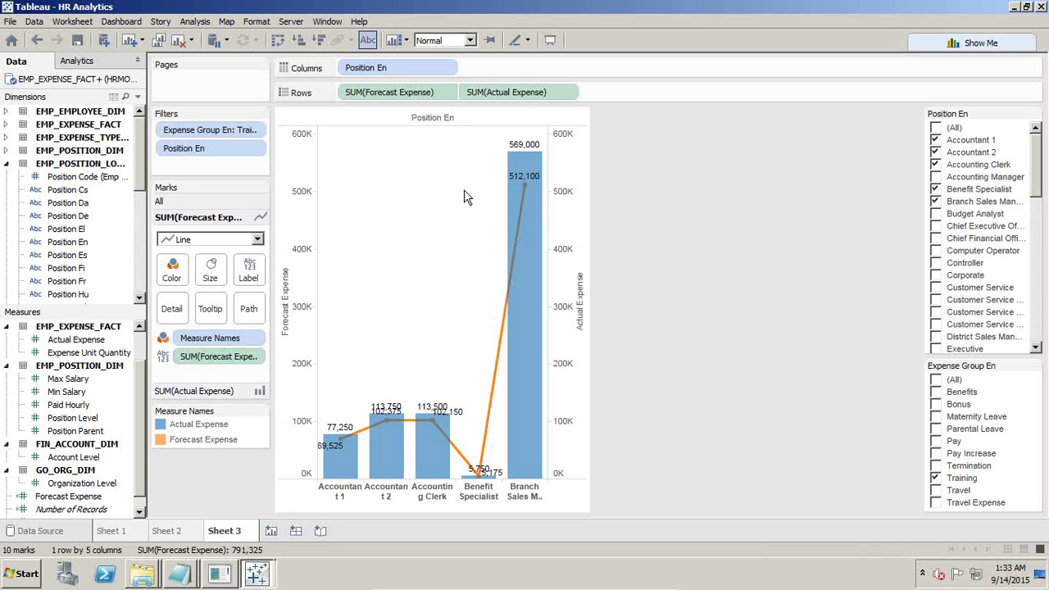
Format the Actual Expense bar labels in bold red
{"action": "left_click", "coordinate": [525, 144]}
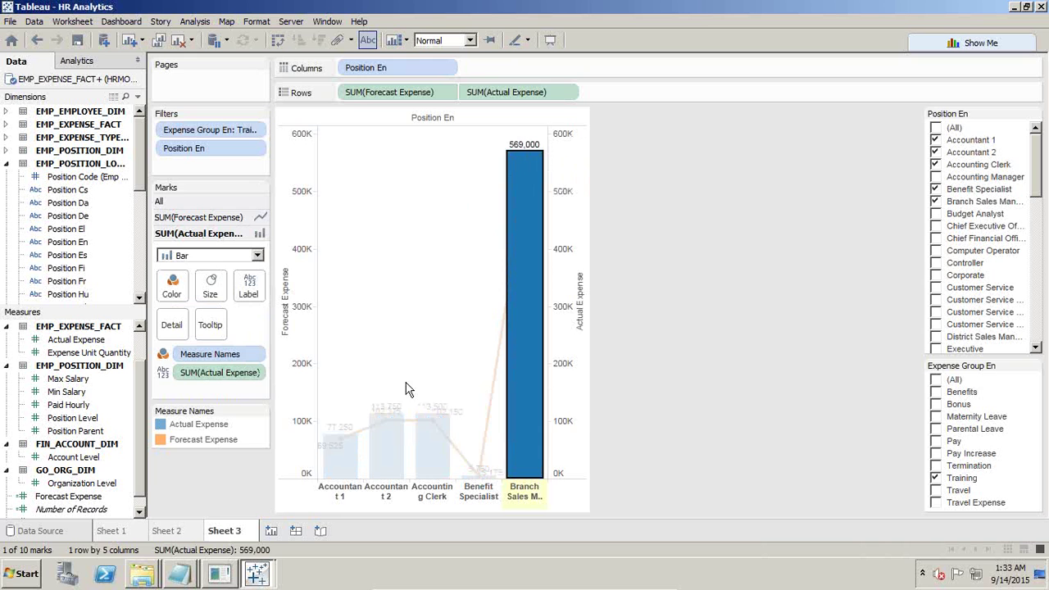
{"action": "left_click", "coordinate": [390, 407]}
{"action": "left_click", "coordinate": [250, 285]}
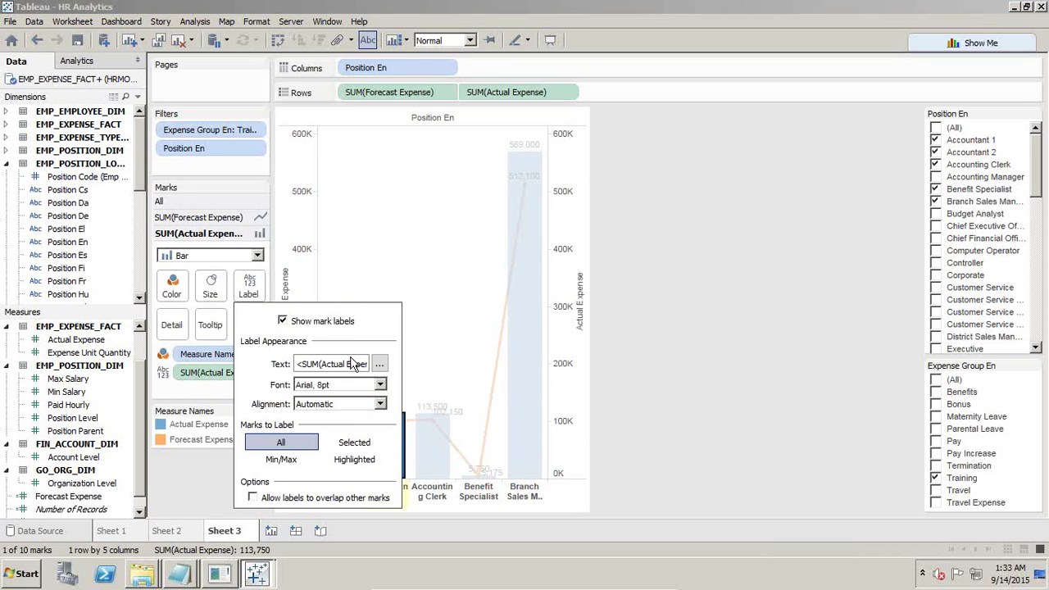
{"action": "left_click", "coordinate": [380, 385]}
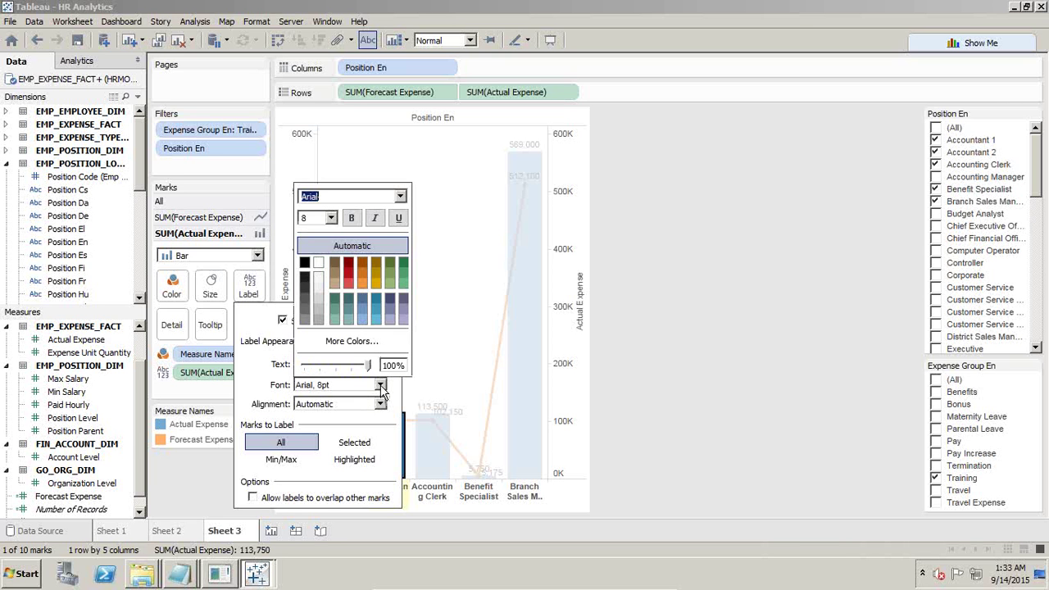
{"action": "left_click", "coordinate": [350, 273]}
{"action": "left_click", "coordinate": [351, 219]}
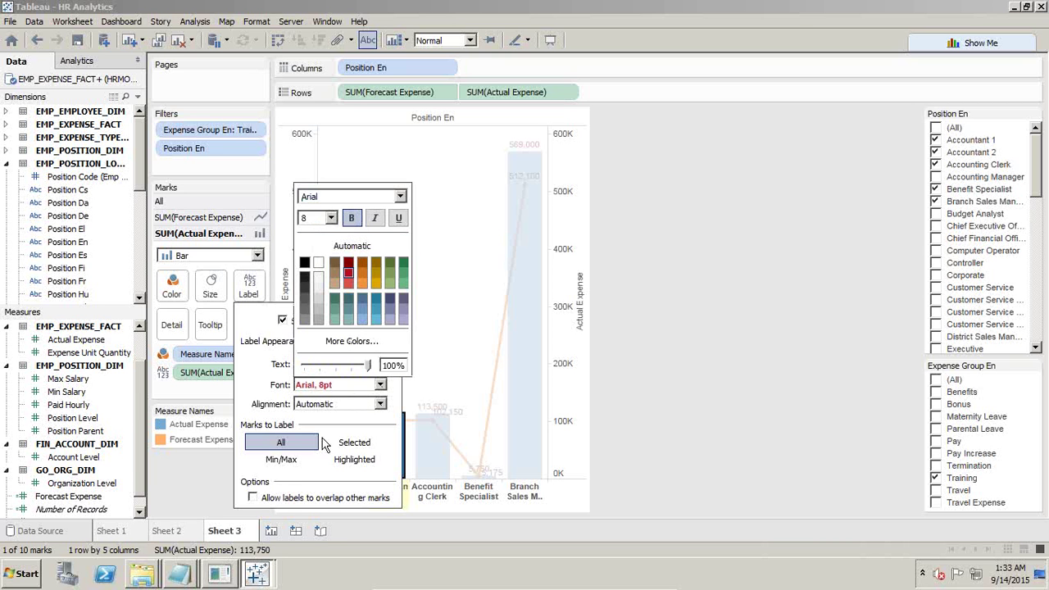
{"action": "left_click", "coordinate": [440, 376]}
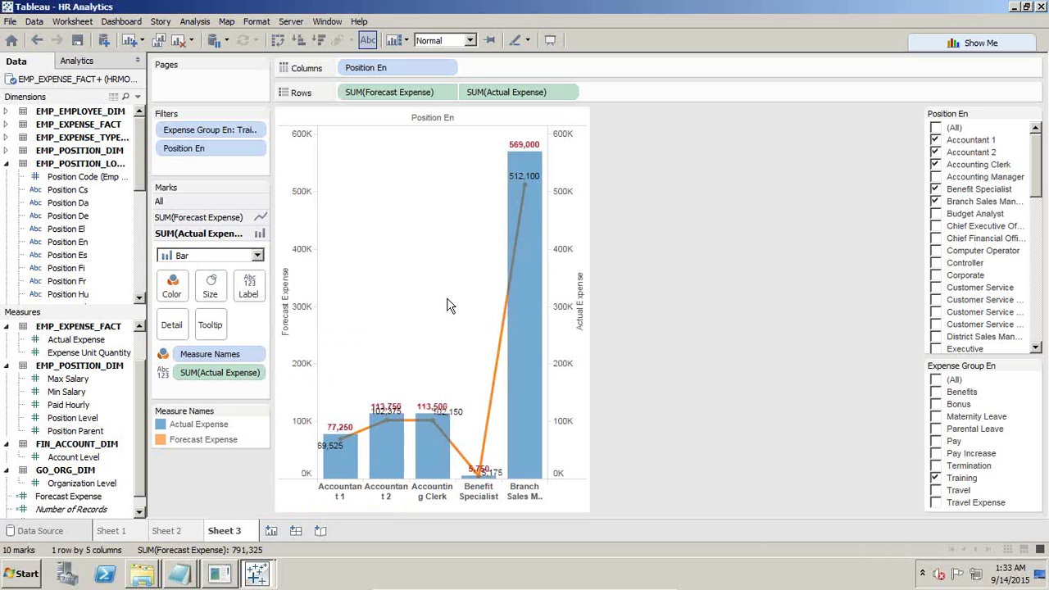
{"action": "left_click", "coordinate": [525, 142]}
{"action": "right_click", "coordinate": [528, 146]}
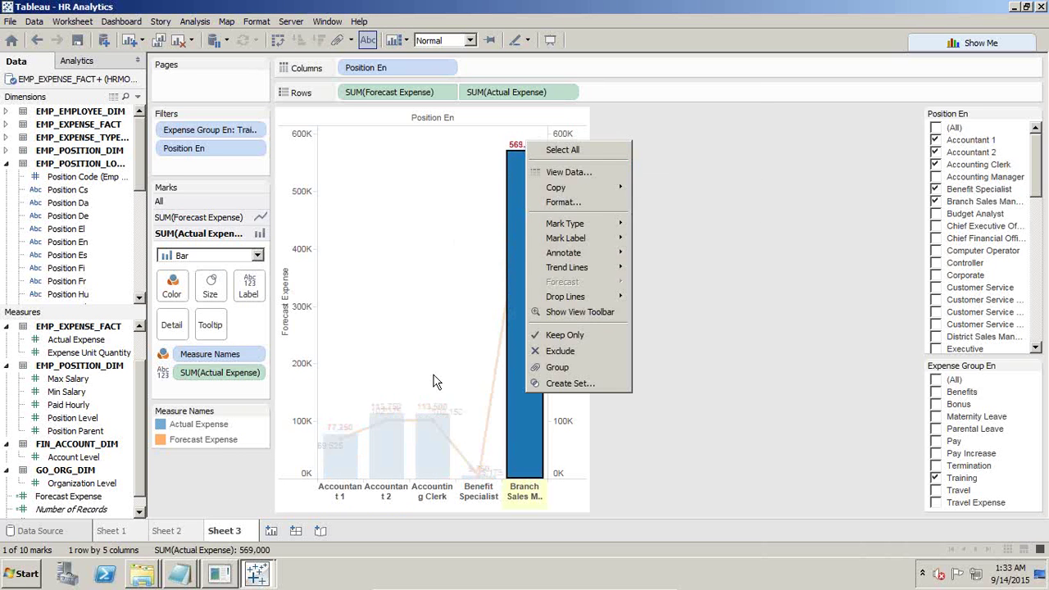
{"action": "key", "text": "Escape"}
Format the Forecast Expense values as Currency (Standard) with the English (United States) locale
{"action": "left_click", "coordinate": [430, 410]}
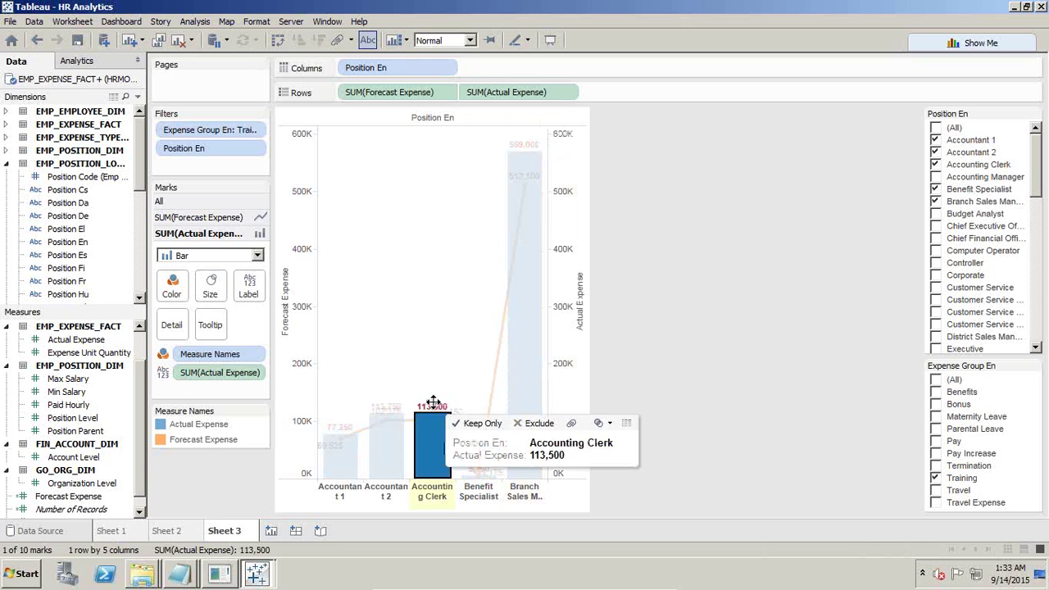
{"action": "right_click", "coordinate": [432, 403]}
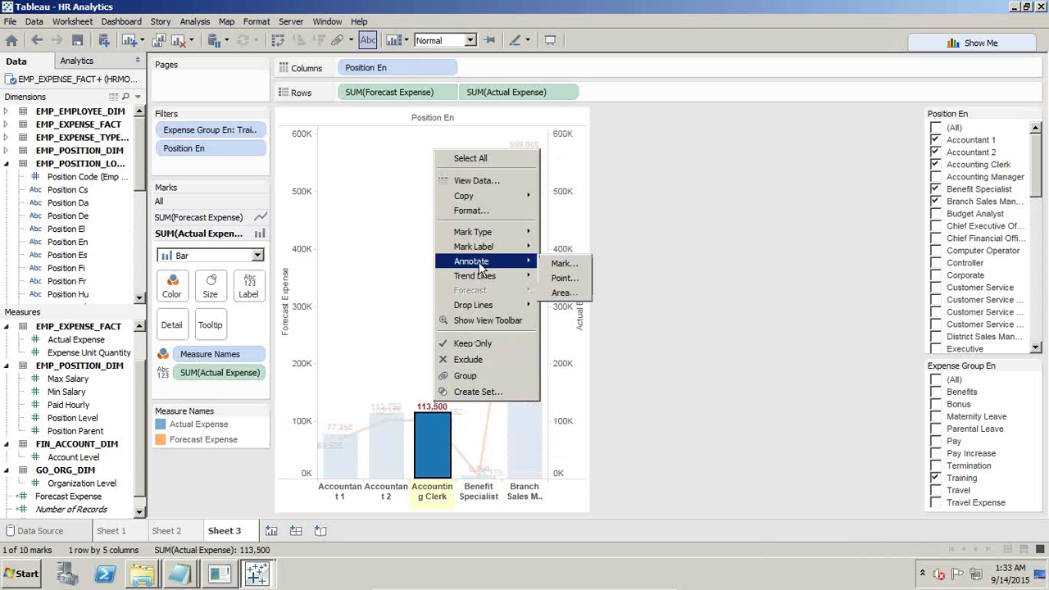
{"action": "left_click", "coordinate": [471, 210]}
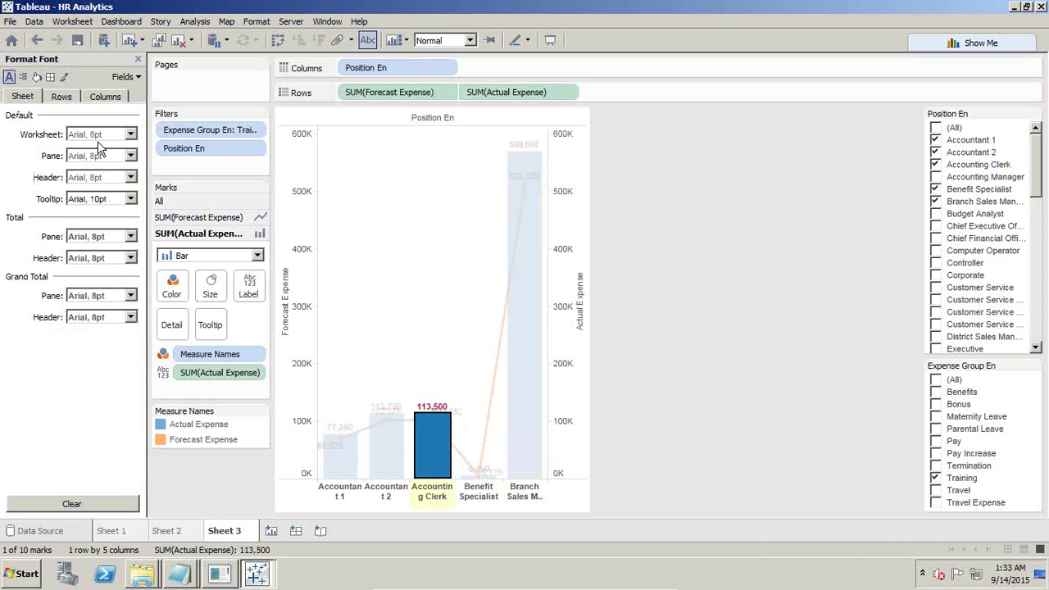
{"action": "left_click", "coordinate": [66, 100]}
{"action": "left_click", "coordinate": [102, 99]}
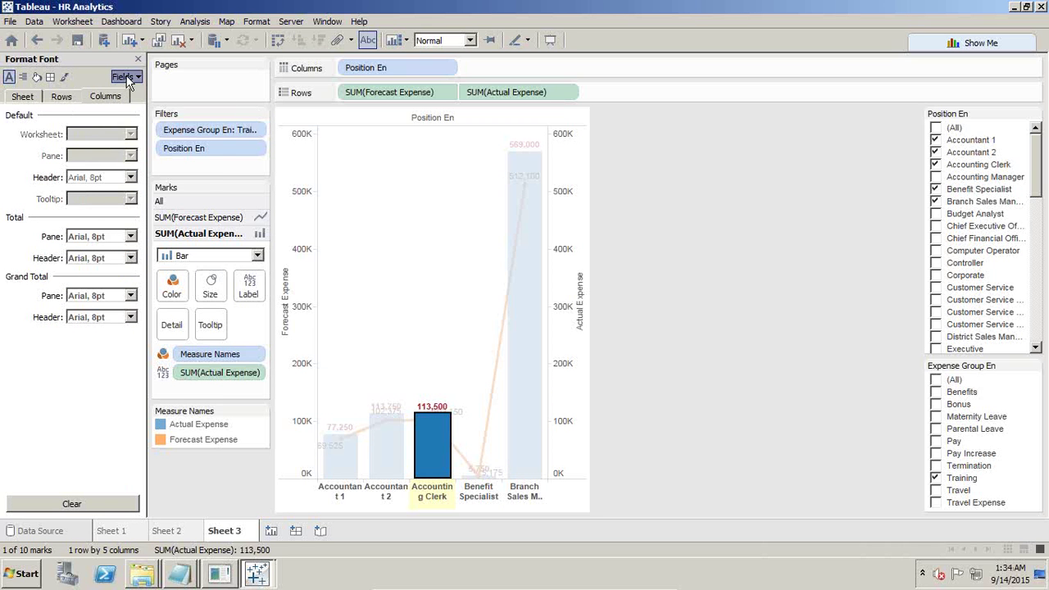
{"action": "left_click", "coordinate": [125, 76]}
{"action": "left_click", "coordinate": [148, 122]}
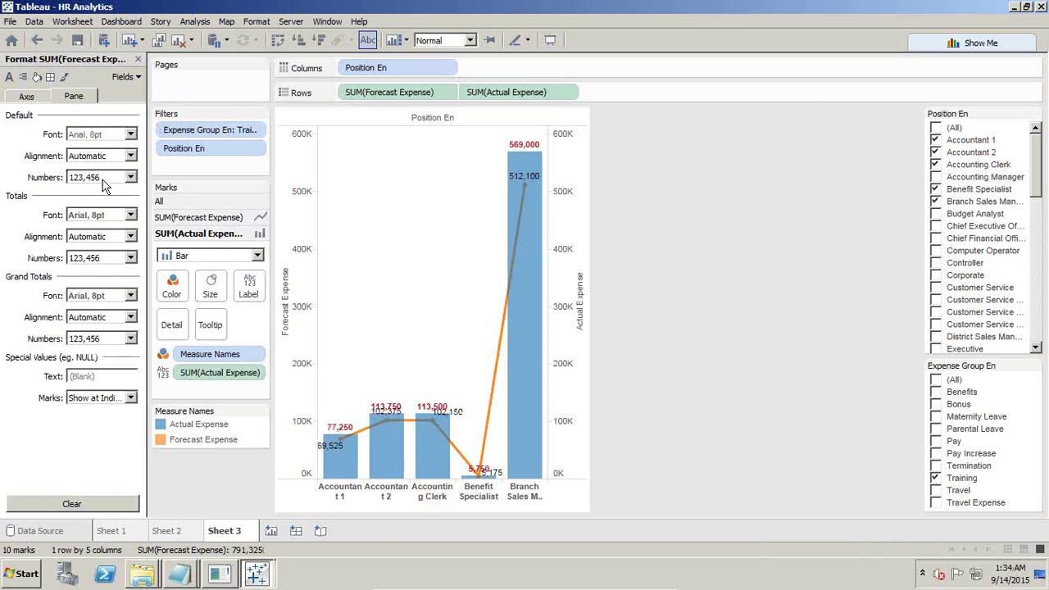
{"action": "left_click", "coordinate": [106, 179]}
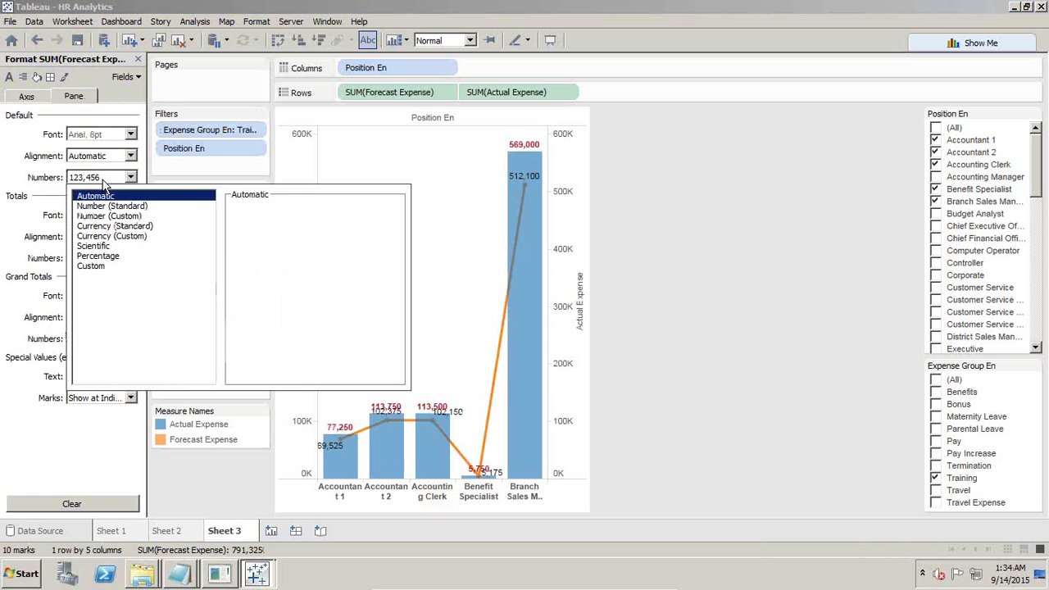
{"action": "left_click", "coordinate": [106, 226]}
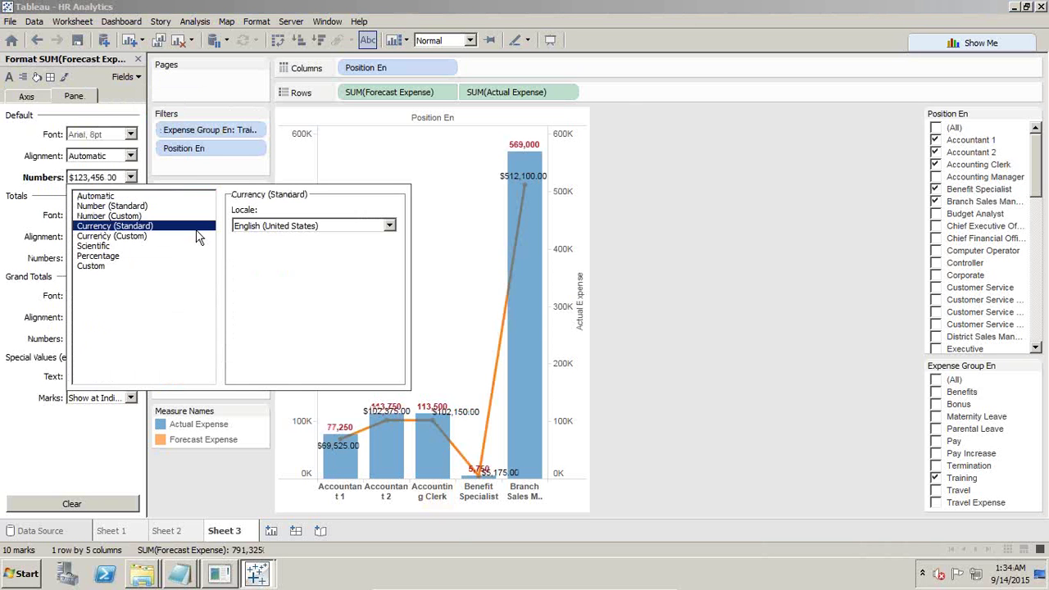
{"action": "left_click", "coordinate": [314, 227]}
{"action": "left_click", "coordinate": [313, 229]}
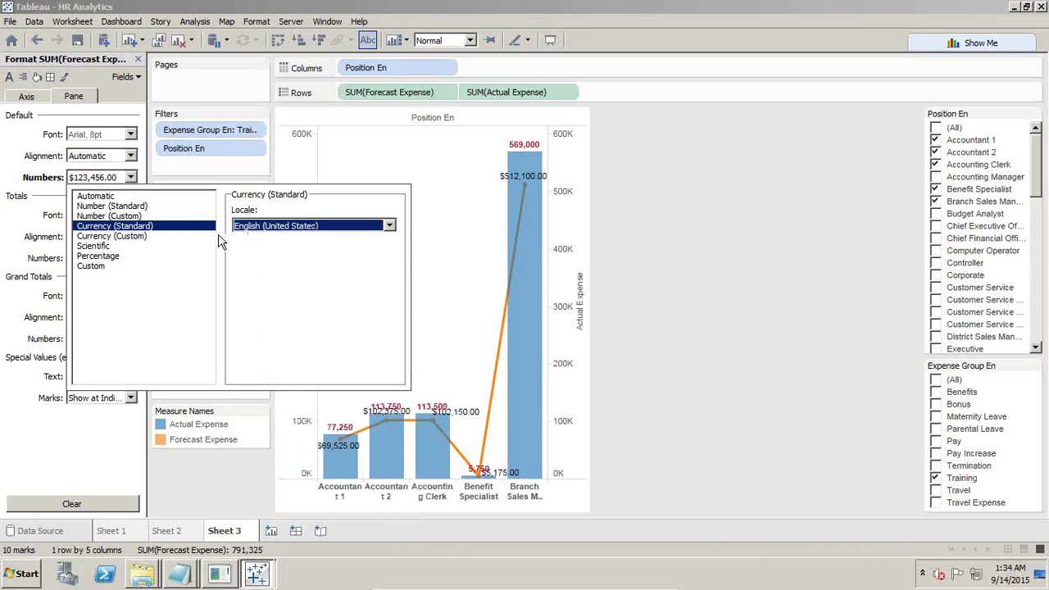
{"action": "left_click", "coordinate": [6, 158]}
Set the number format of the Actual Expense values to Number (Standard)
{"action": "left_click", "coordinate": [123, 77]}
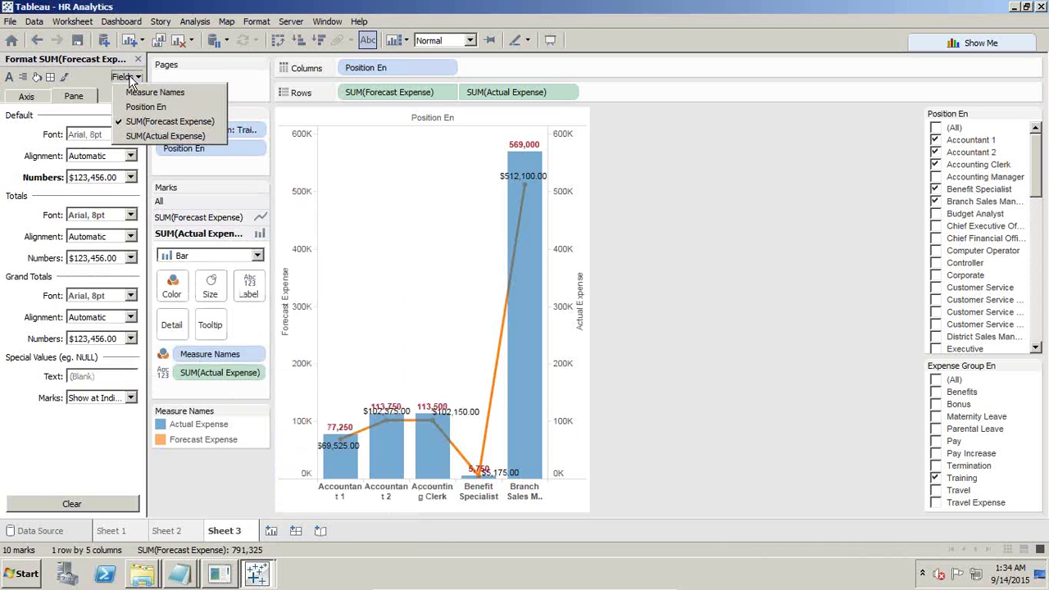
{"action": "left_click", "coordinate": [142, 137]}
{"action": "left_click", "coordinate": [121, 178]}
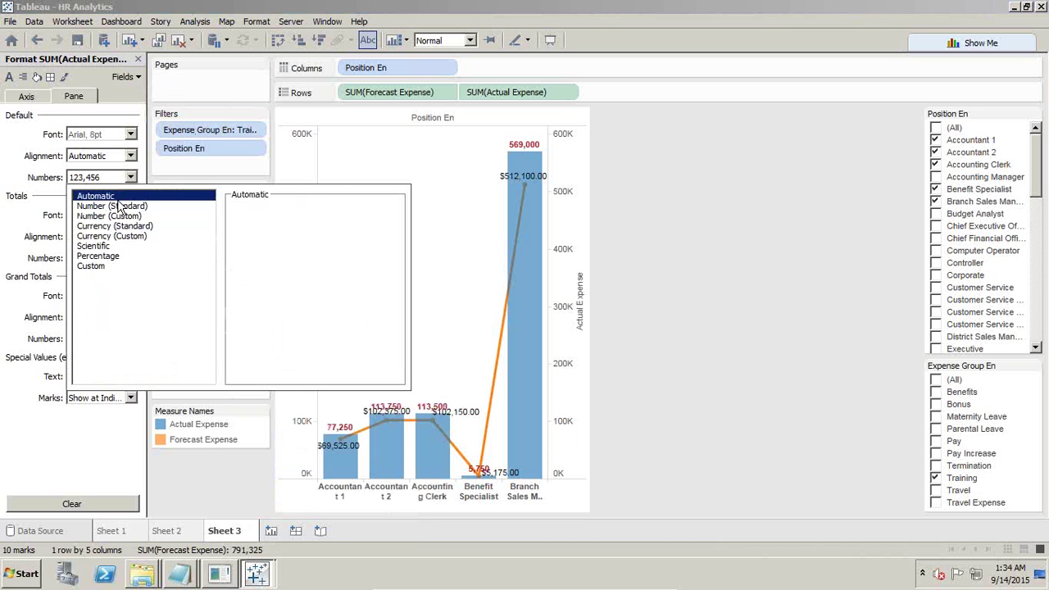
{"action": "left_click", "coordinate": [120, 206]}
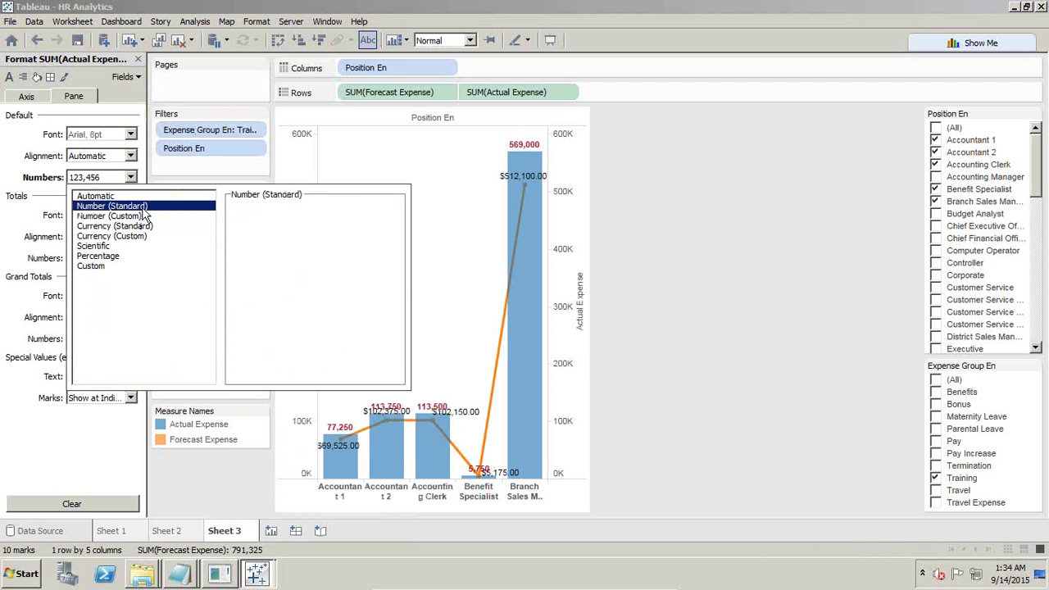
Try a custom number format in Thousands (K) for Actual Expense, and return it to Number (Standard)
{"action": "left_click", "coordinate": [140, 217]}
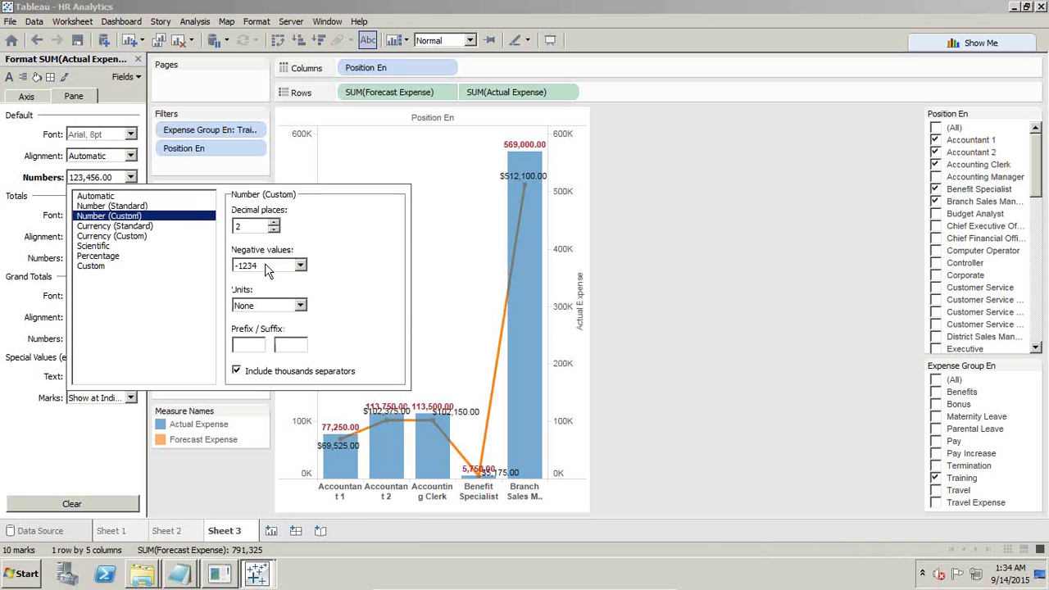
{"action": "left_click", "coordinate": [274, 307]}
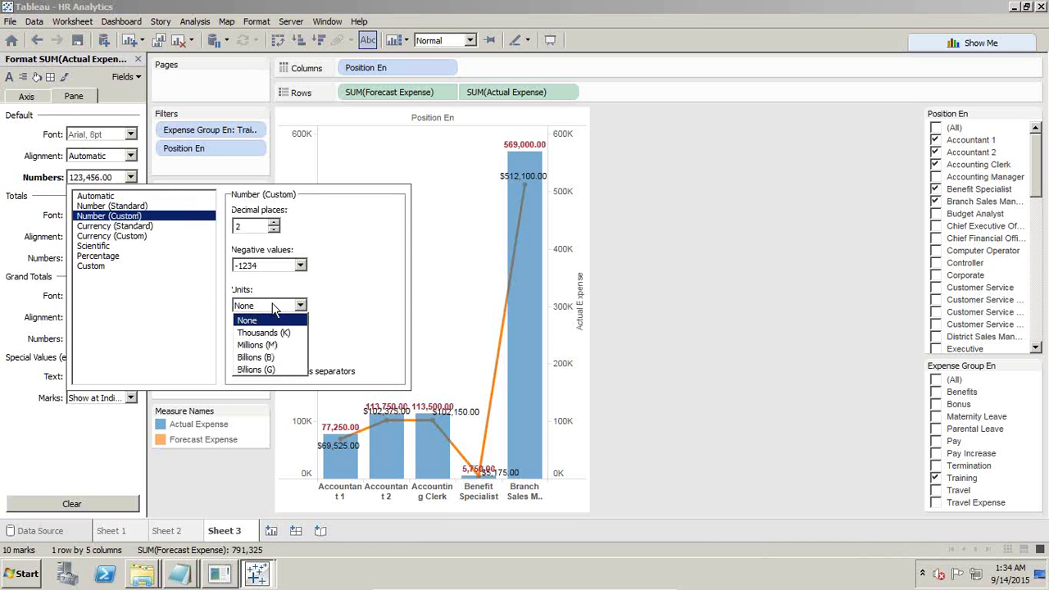
{"action": "left_click", "coordinate": [274, 306]}
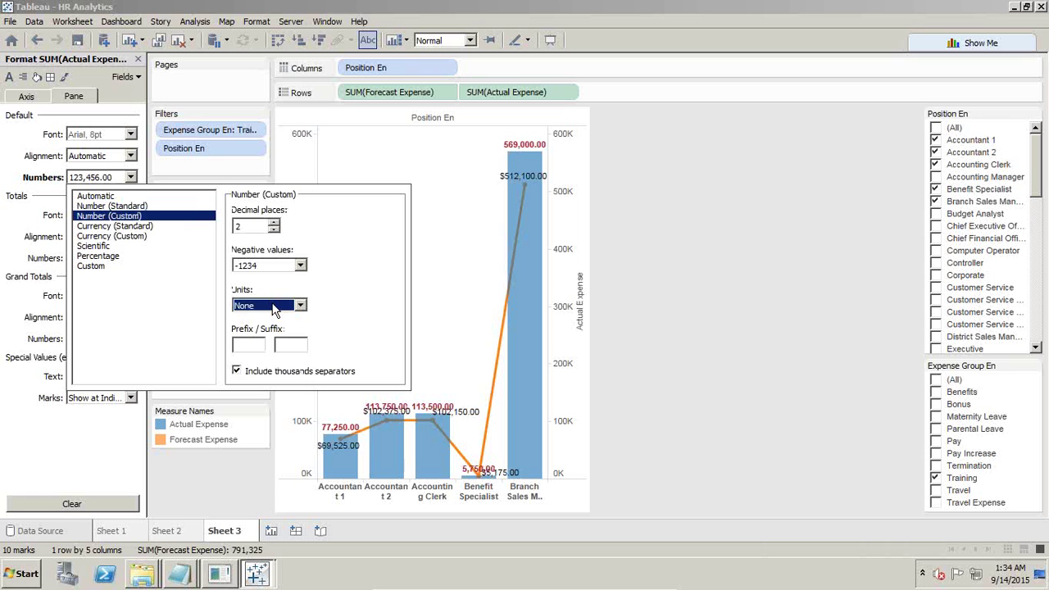
{"action": "left_click", "coordinate": [274, 307]}
{"action": "left_click", "coordinate": [275, 332]}
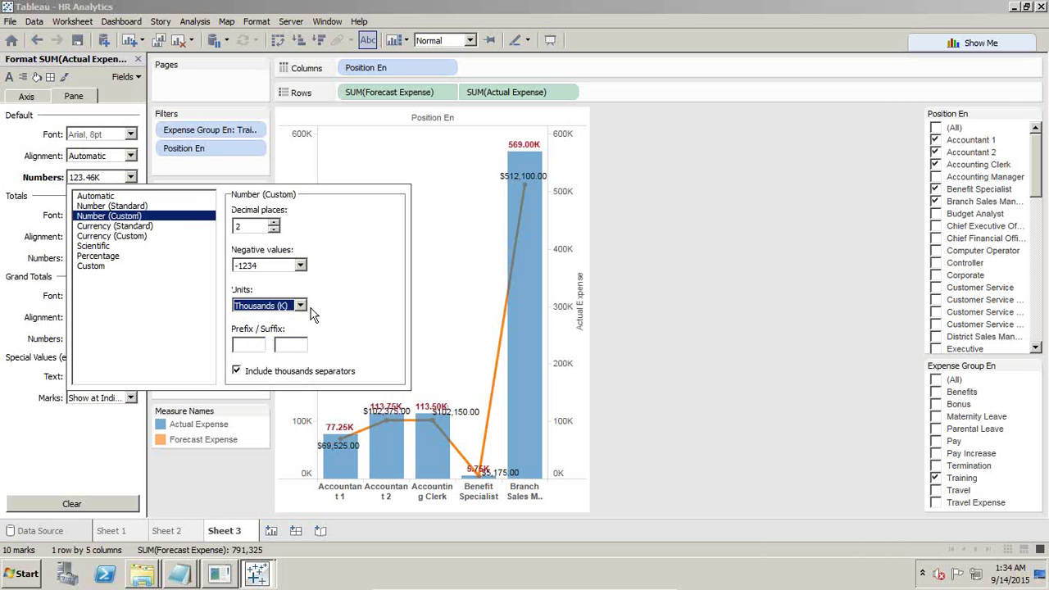
{"action": "key", "text": "Tab"}
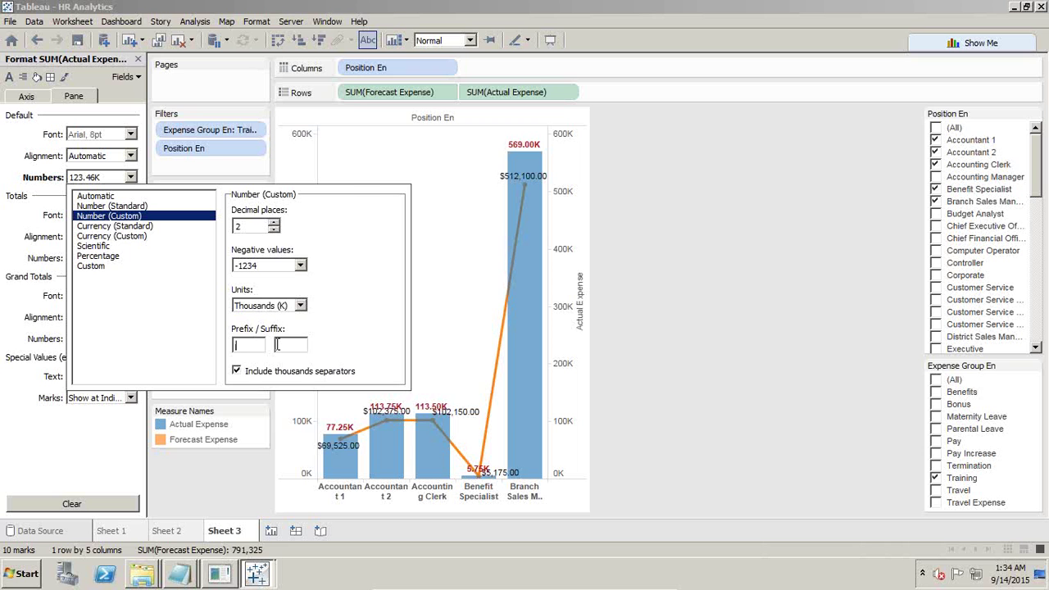
{"action": "left_click", "coordinate": [141, 206]}
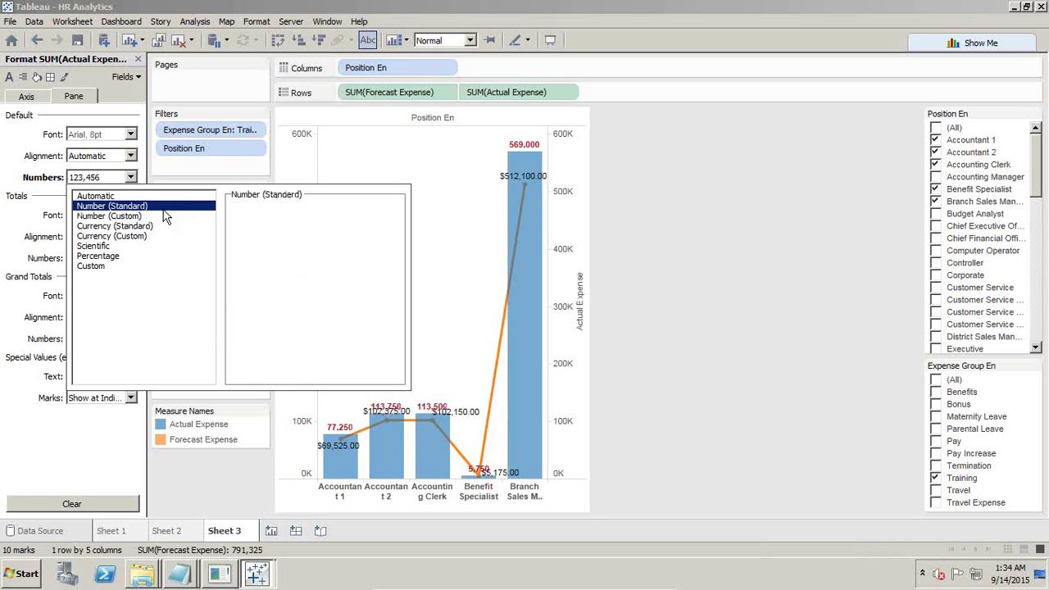
{"action": "left_click", "coordinate": [459, 305]}
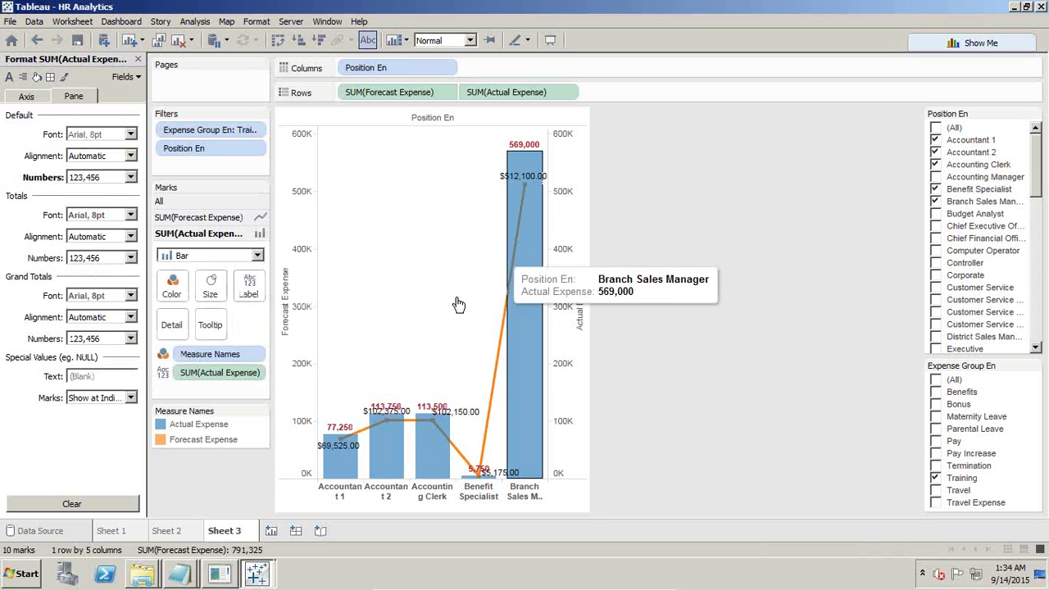
Move the Forecast Expense labels of Accounting Clerk and Accountant 2 up, clear of the Actual Expense bar labels
{"action": "mouse_move", "coordinate": [506, 182]}
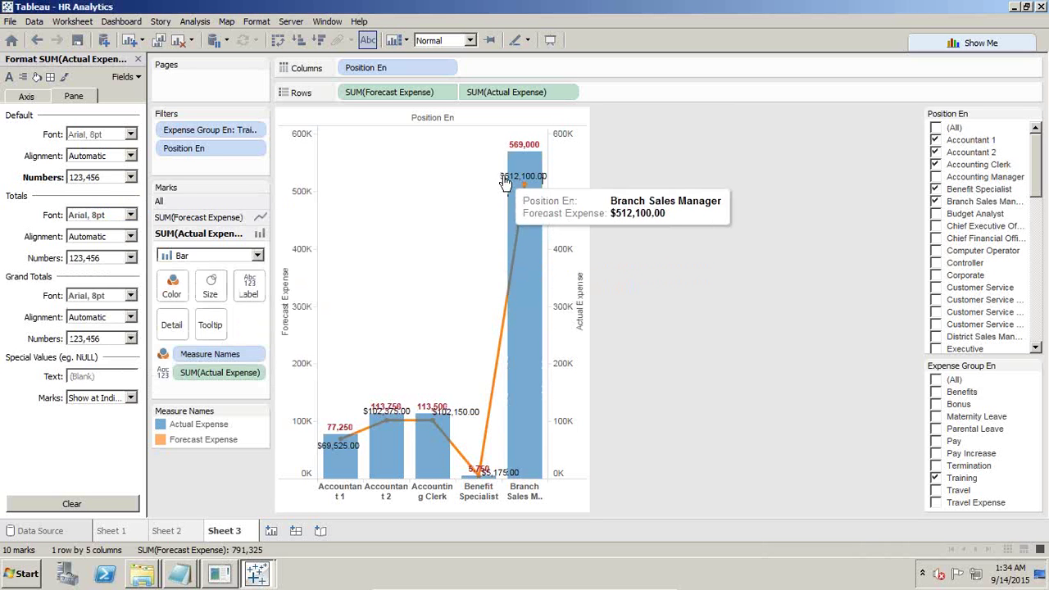
{"action": "left_click", "coordinate": [462, 413]}
{"action": "left_click_drag", "start_coordinate": [463, 410], "coordinate": [453, 386]}
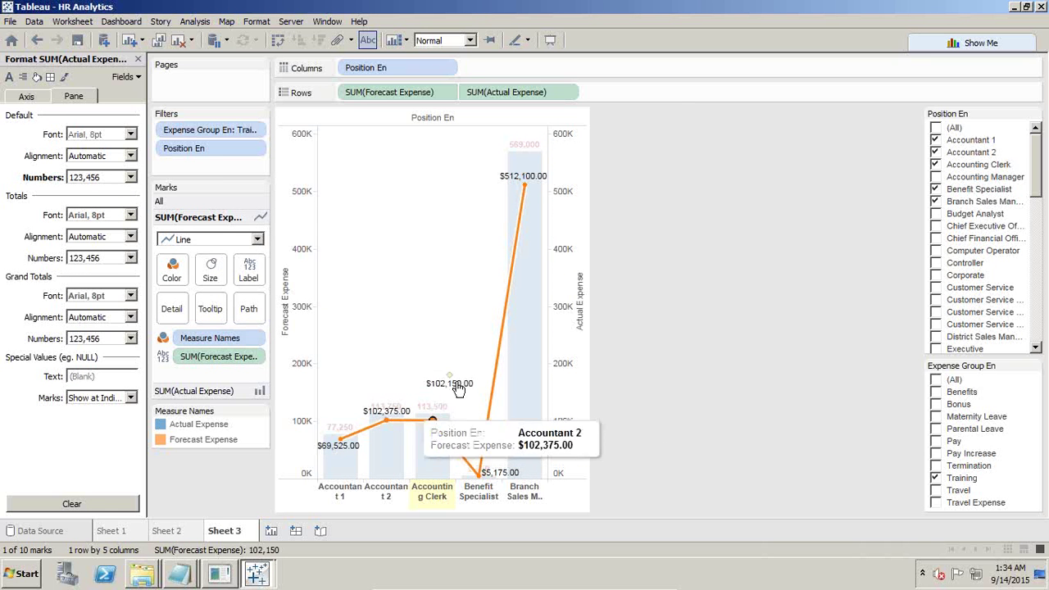
{"action": "left_click", "coordinate": [369, 412]}
{"action": "left_click_drag", "start_coordinate": [368, 411], "coordinate": [369, 381]}
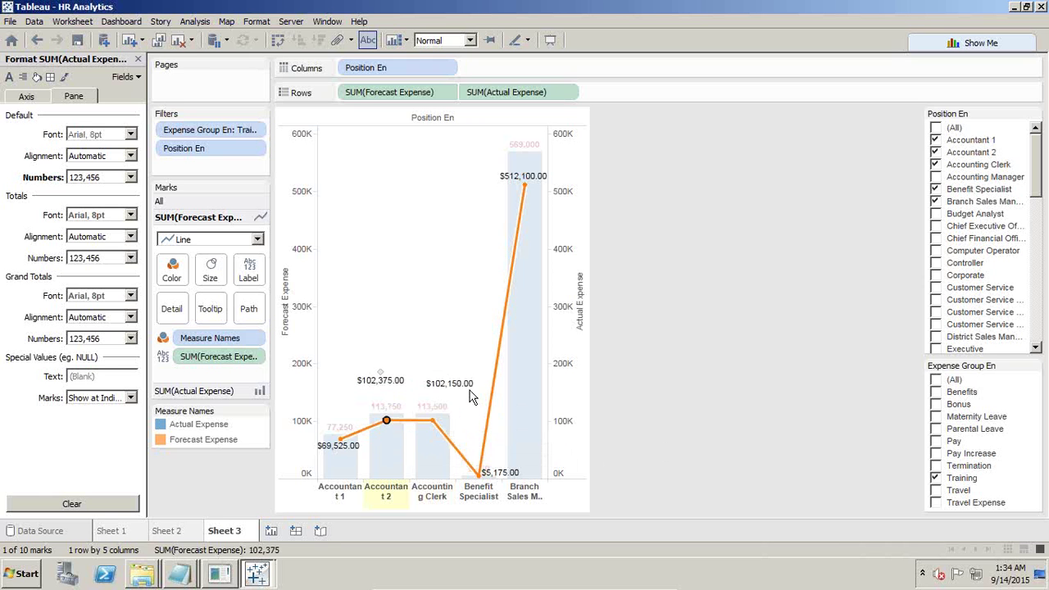
{"action": "left_click", "coordinate": [651, 286]}
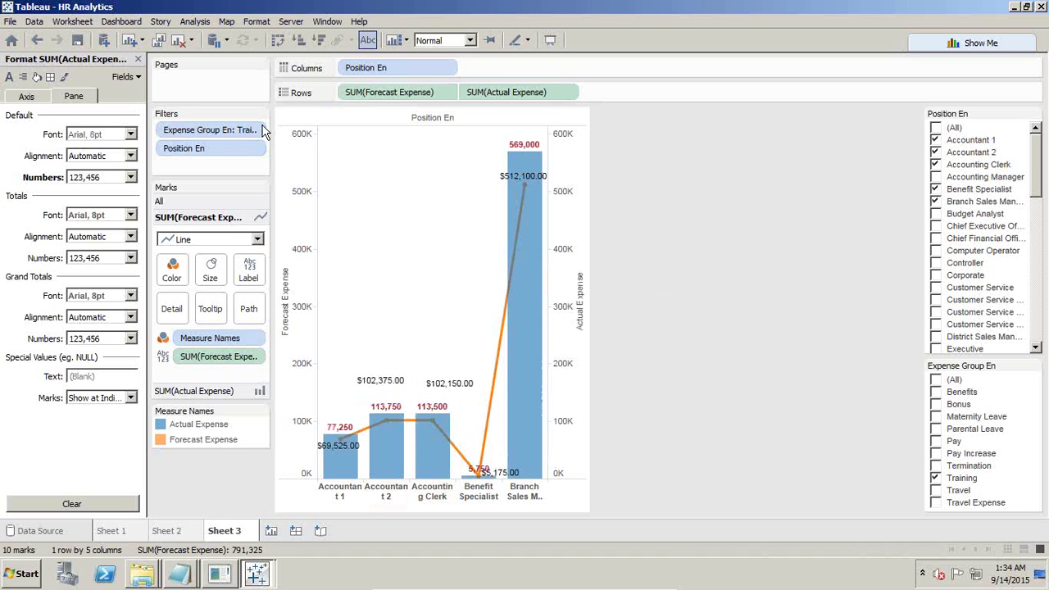
{"action": "mouse_move", "coordinate": [389, 302]}
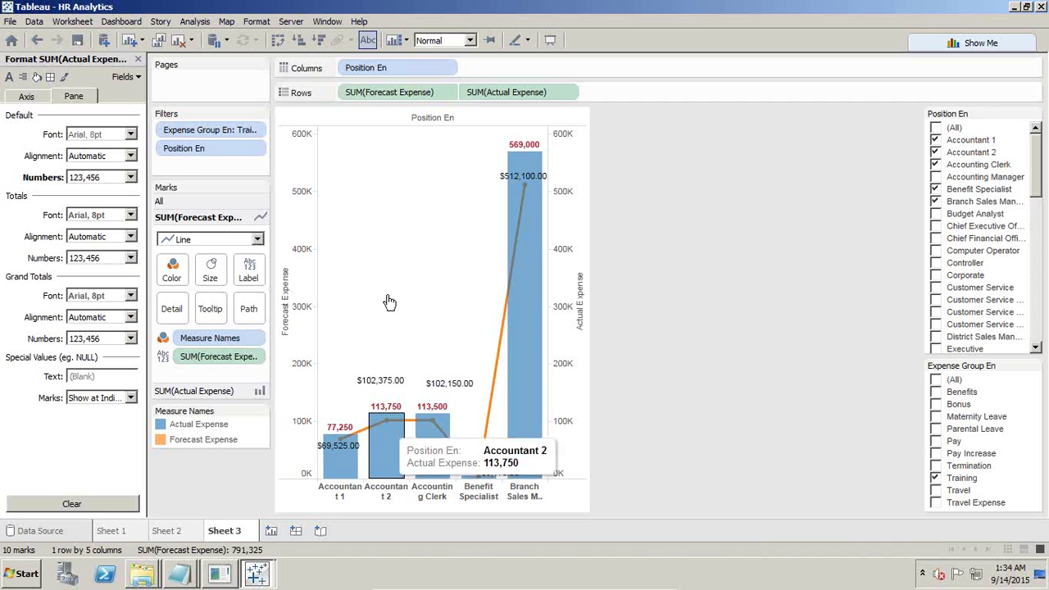
{"action": "mouse_move", "coordinate": [526, 209]}
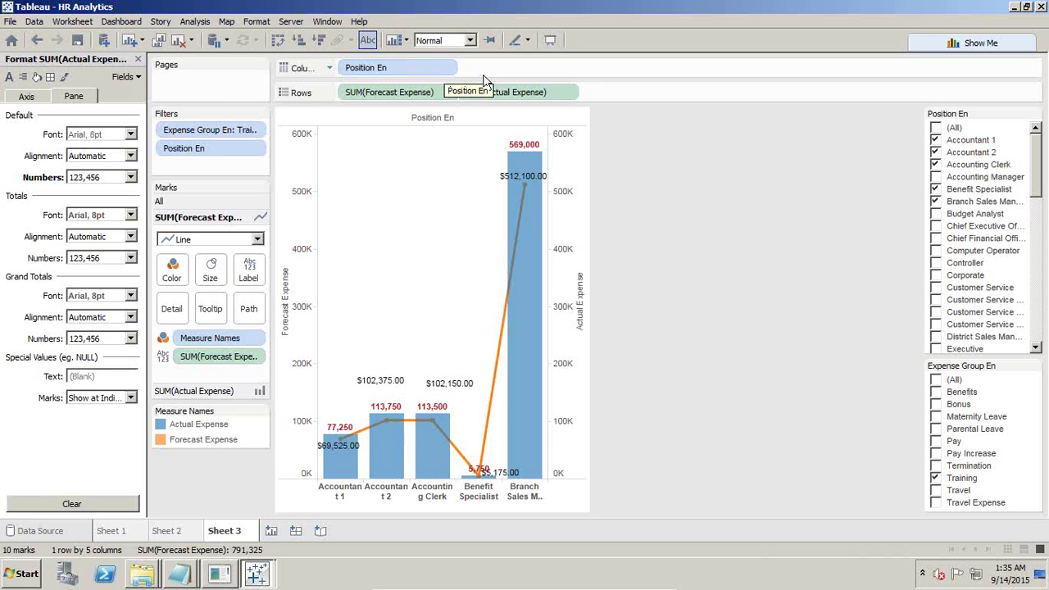
{"action": "mouse_move", "coordinate": [523, 316]}
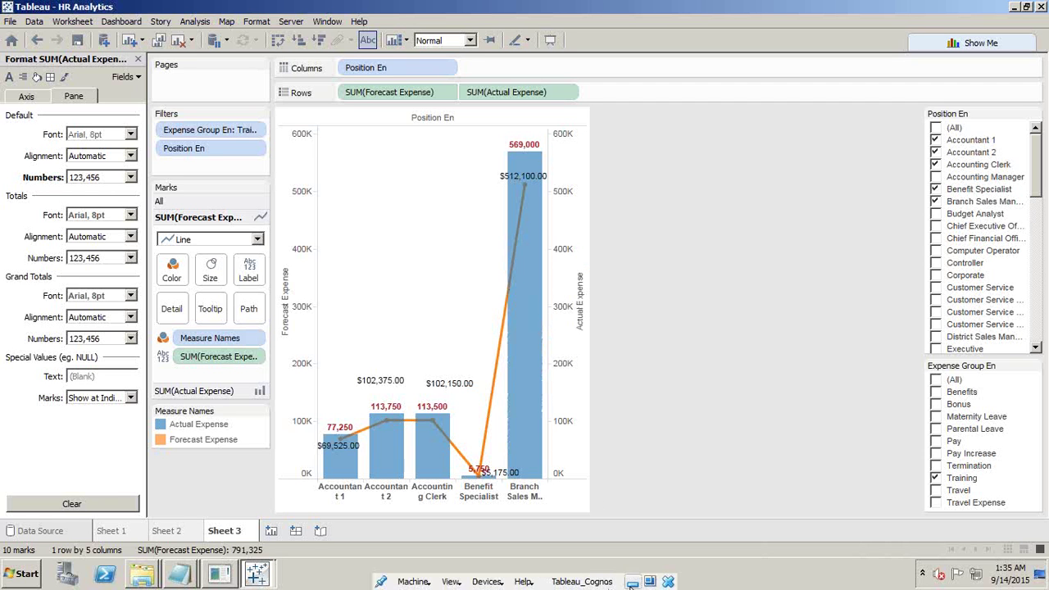
Minimize the virtual machine and show the closing "Any Question?" slide in the PowerPoint presentation
{"action": "left_click", "coordinate": [632, 582]}
{"action": "left_click", "coordinate": [106, 477]}
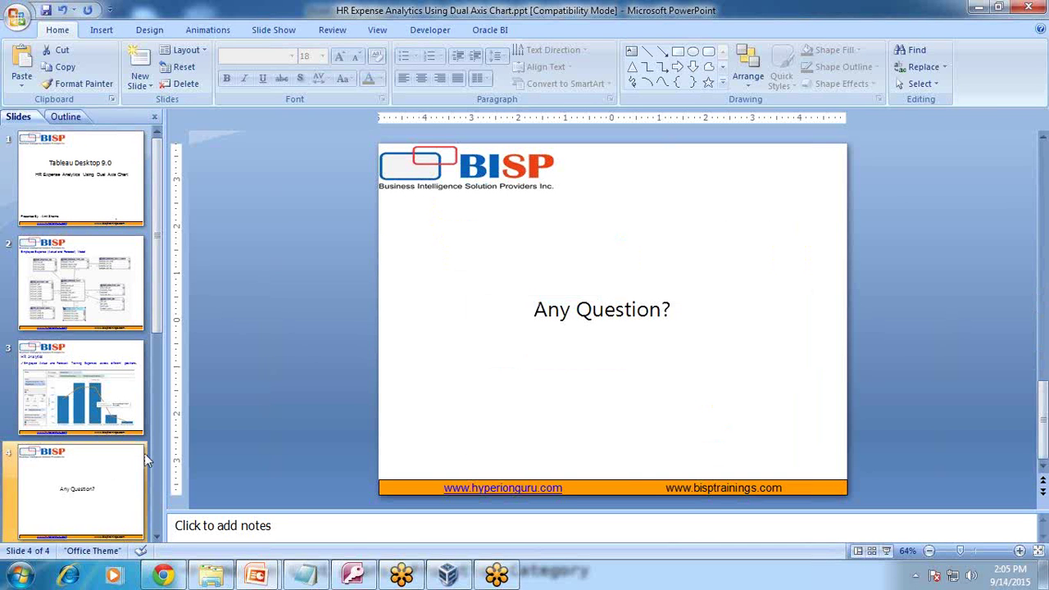